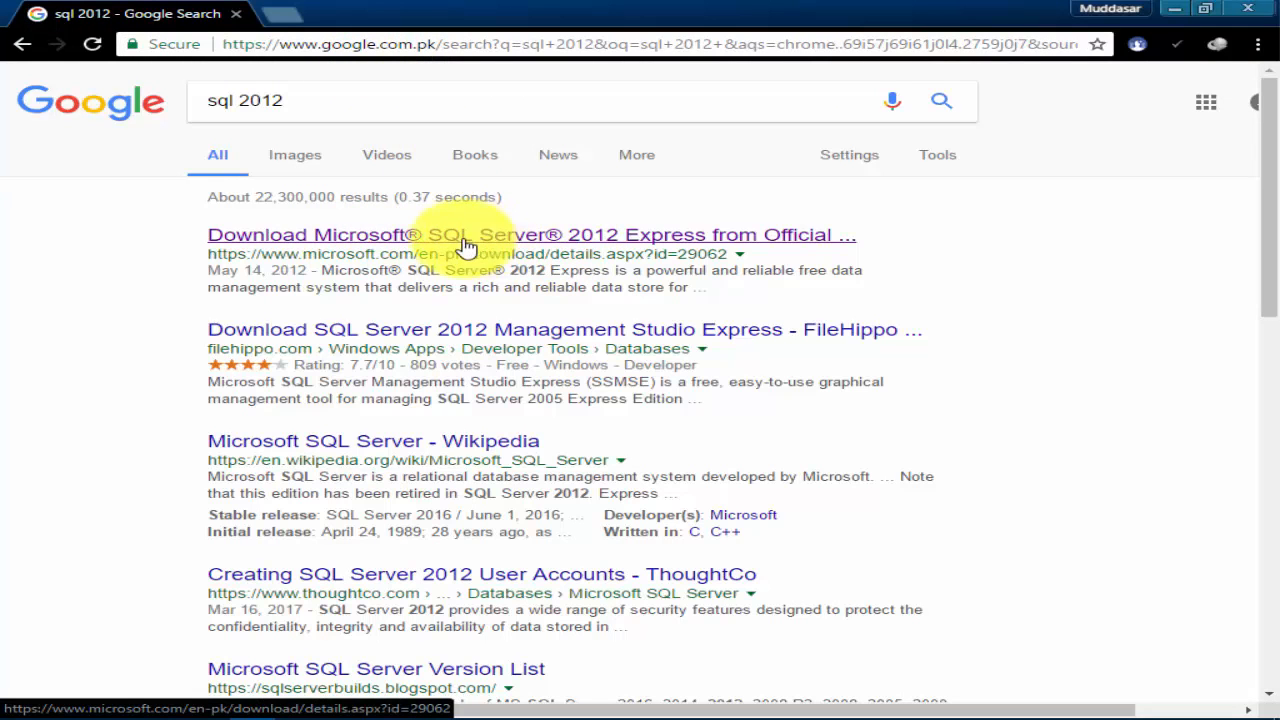
Request the SQLEXPRWT_x64_ENU.exe download from Microsoft's SQL Server 2012 Express page, dismiss the duplicate download and close the browser
left_click(415, 240)
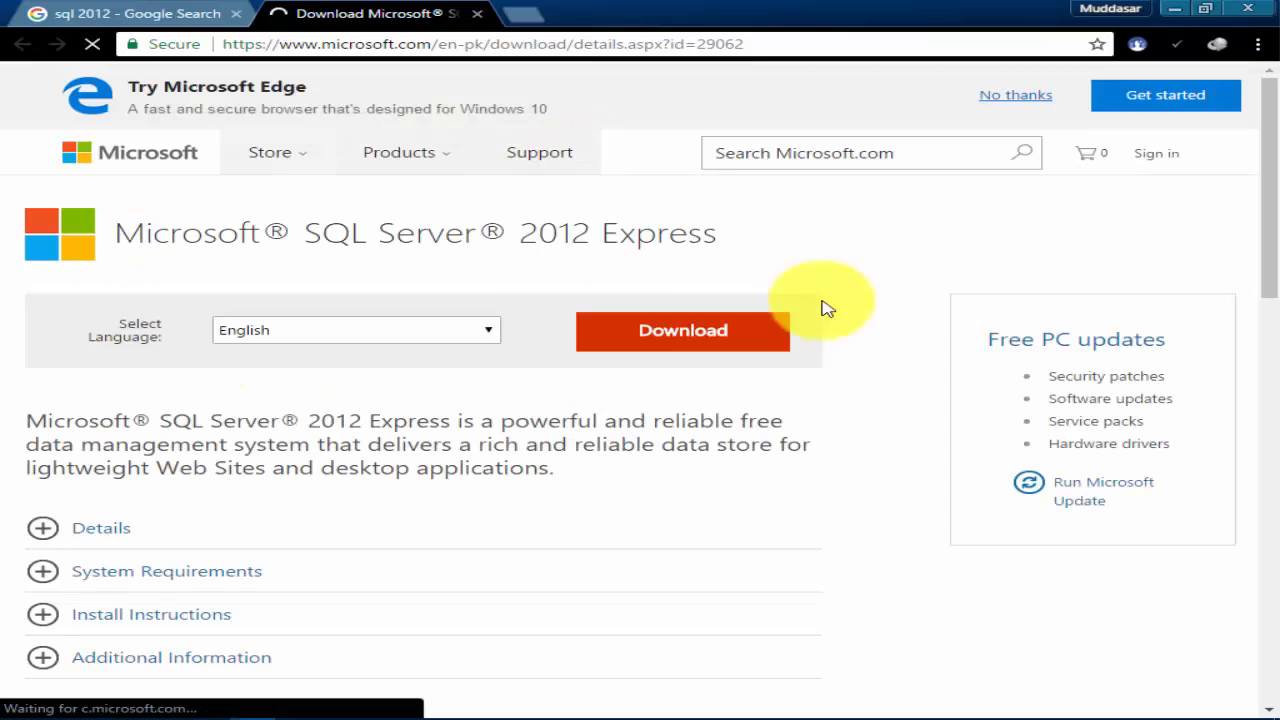
left_click(680, 338)
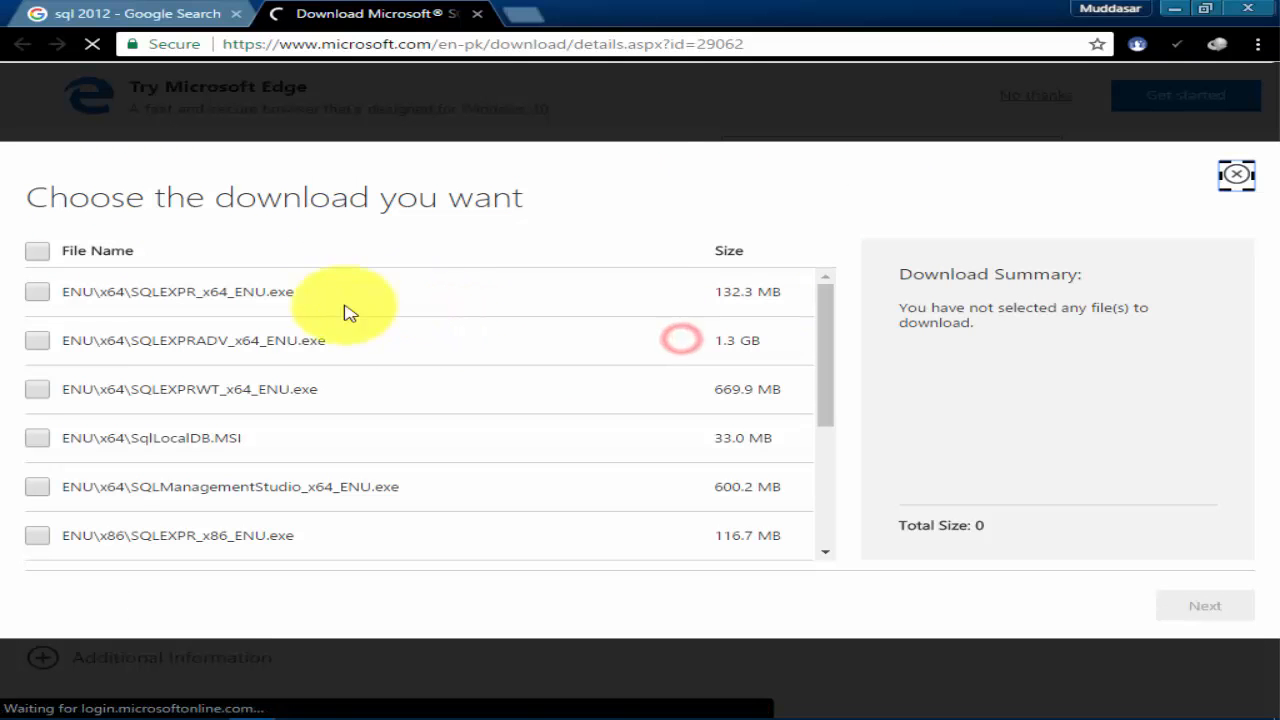
left_click(38, 389)
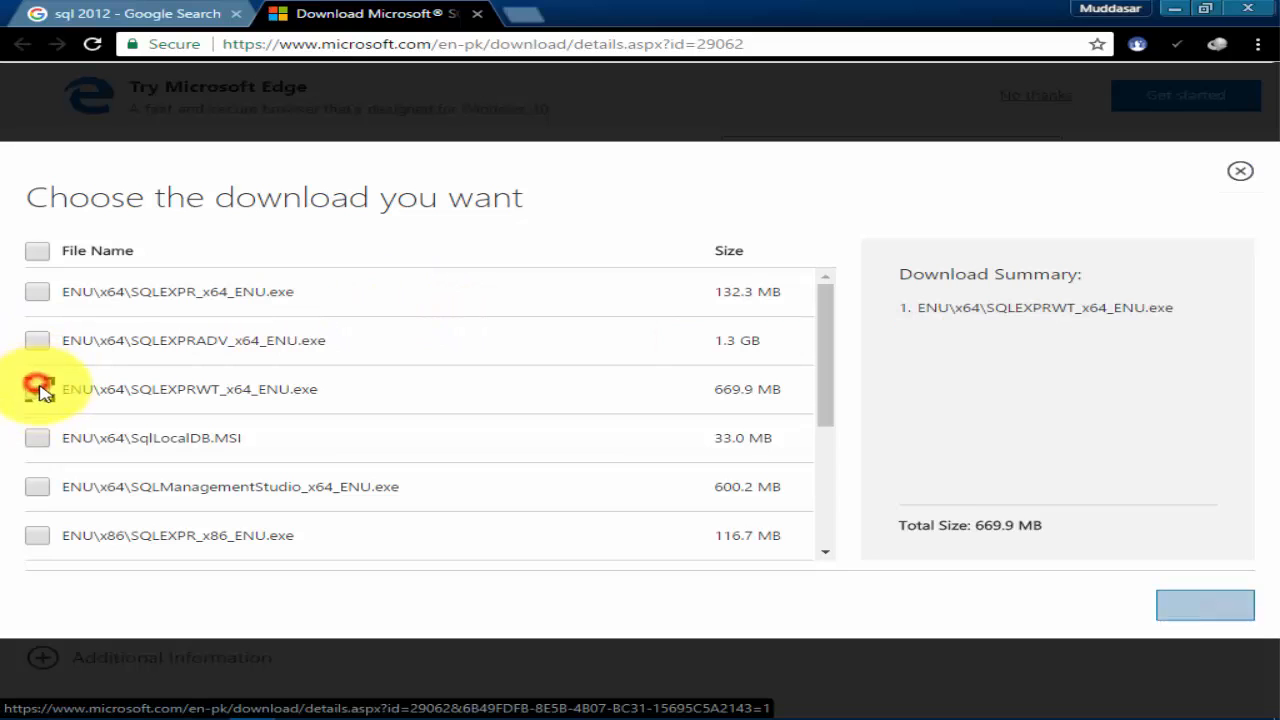
left_click(1206, 606)
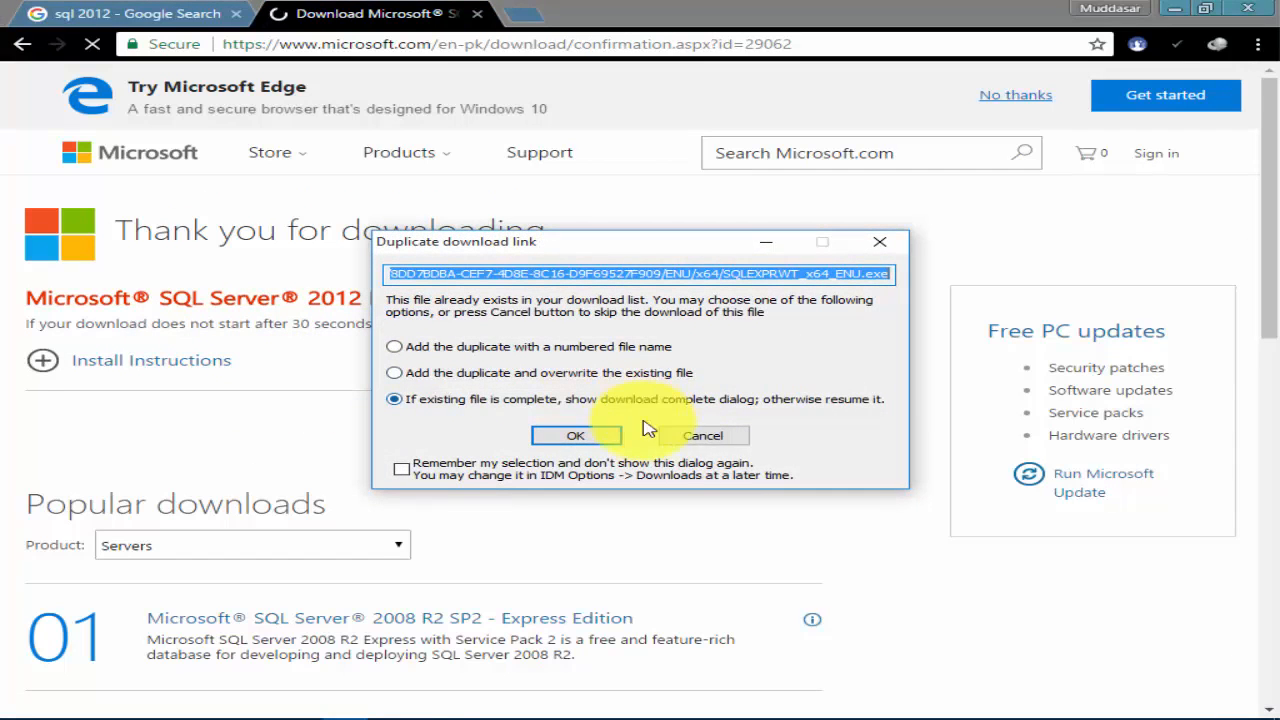
left_click(893, 246)
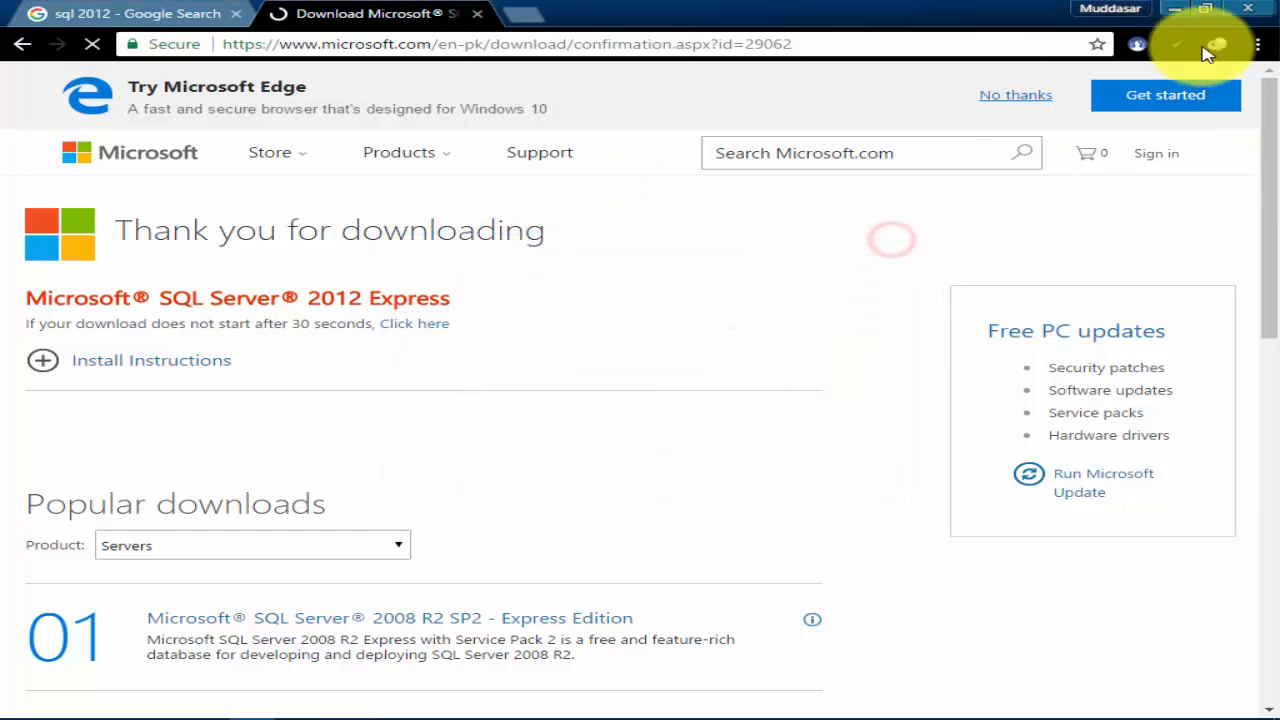
left_click(1270, 10)
right_click(728, 212)
left_click(862, 263)
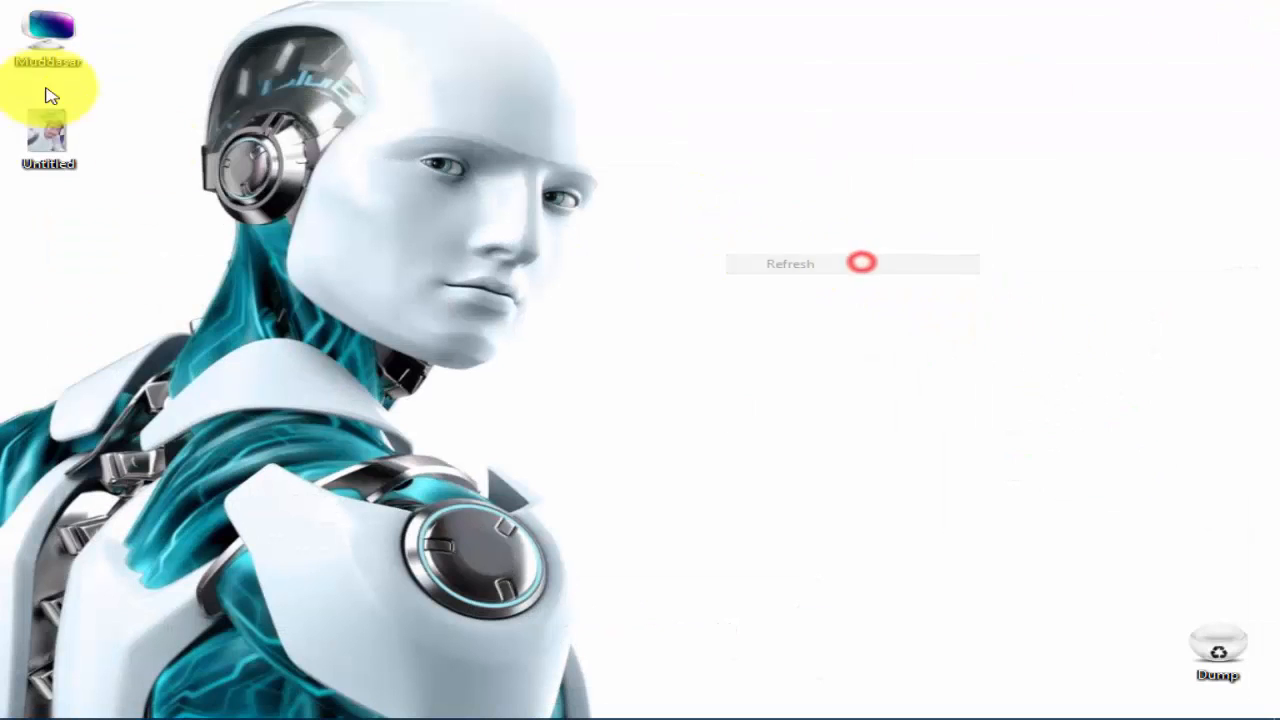
Run the SQLEXPRWT_x64_ENU installer from the Programs folder inside Downloads
double_click(48, 35)
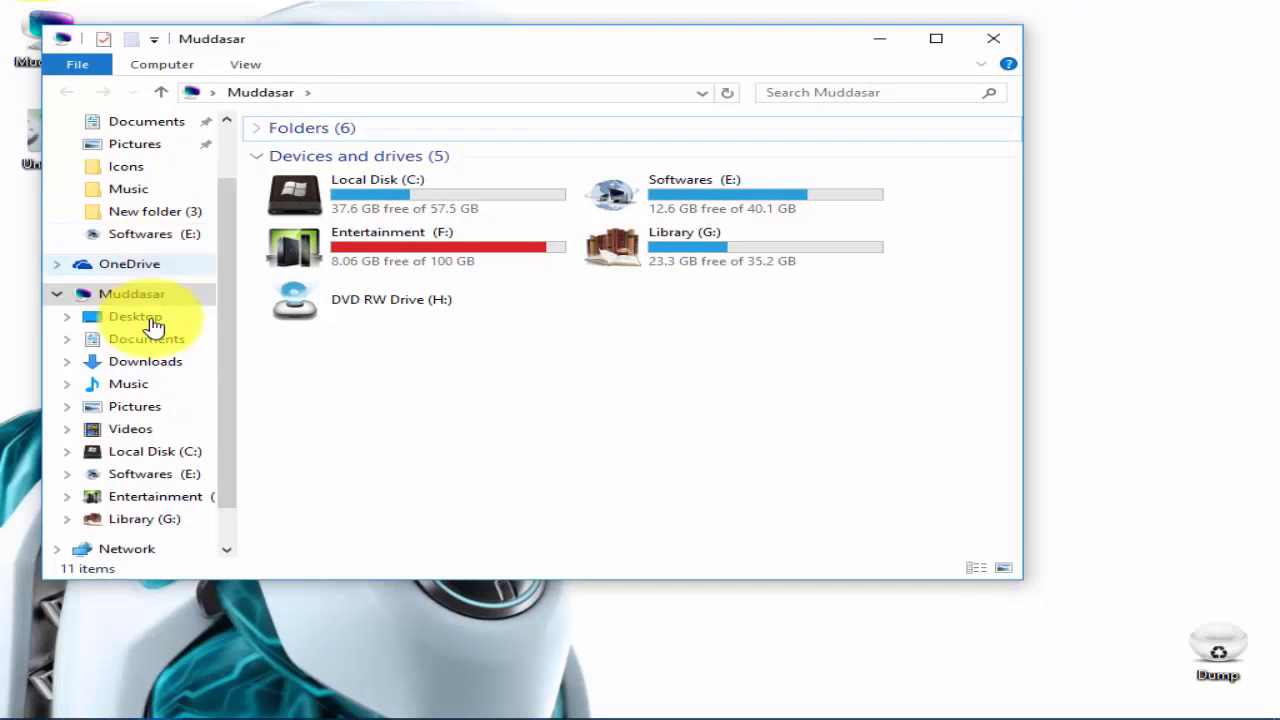
left_click(140, 362)
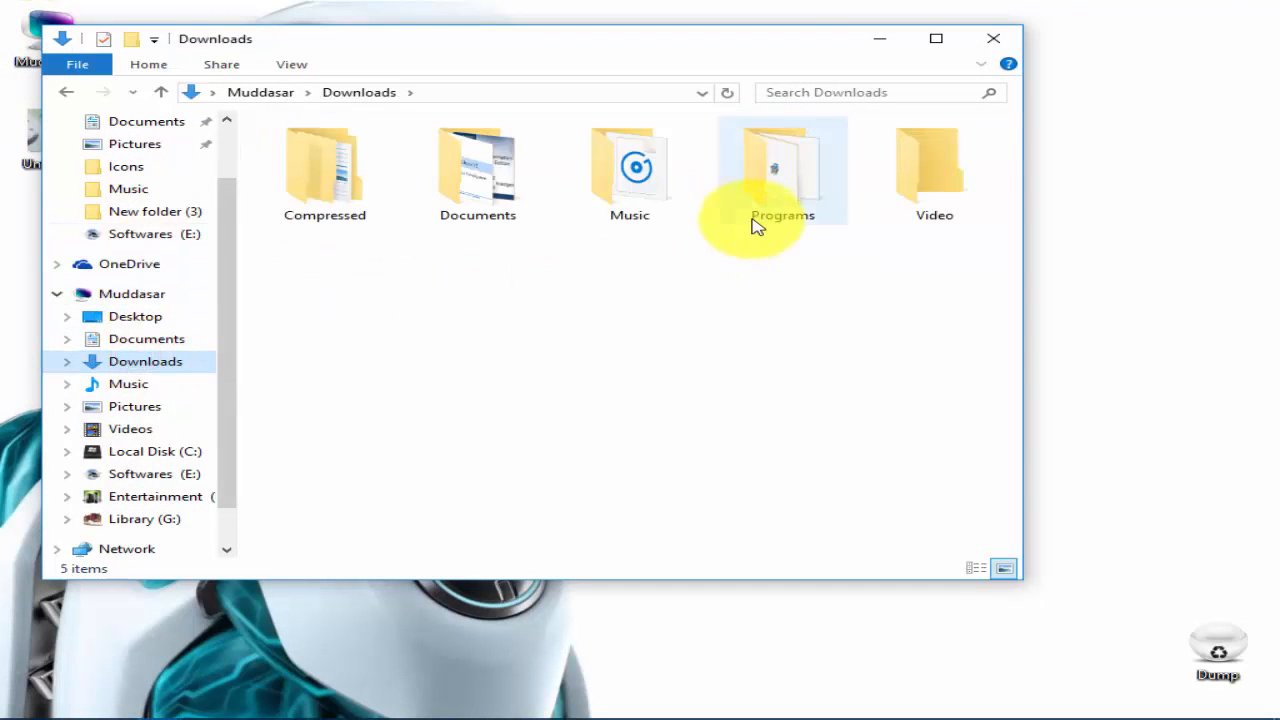
double_click(794, 194)
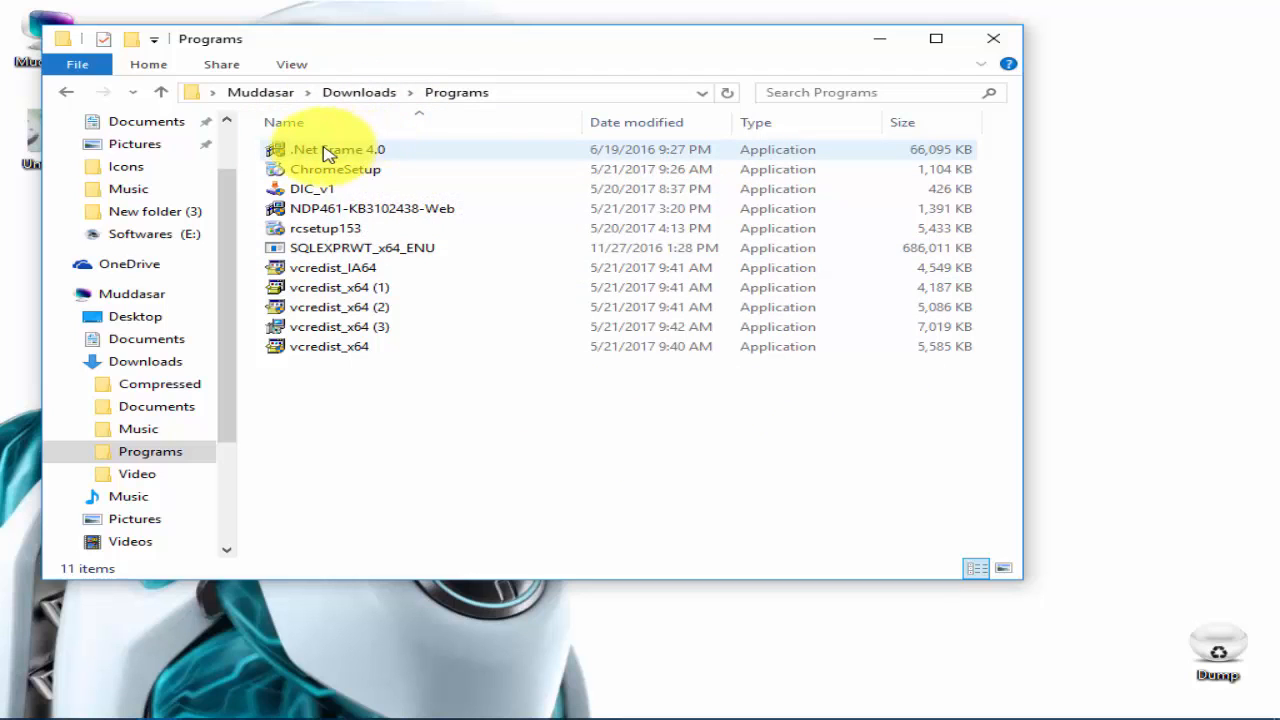
left_click(374, 247)
double_click(374, 247)
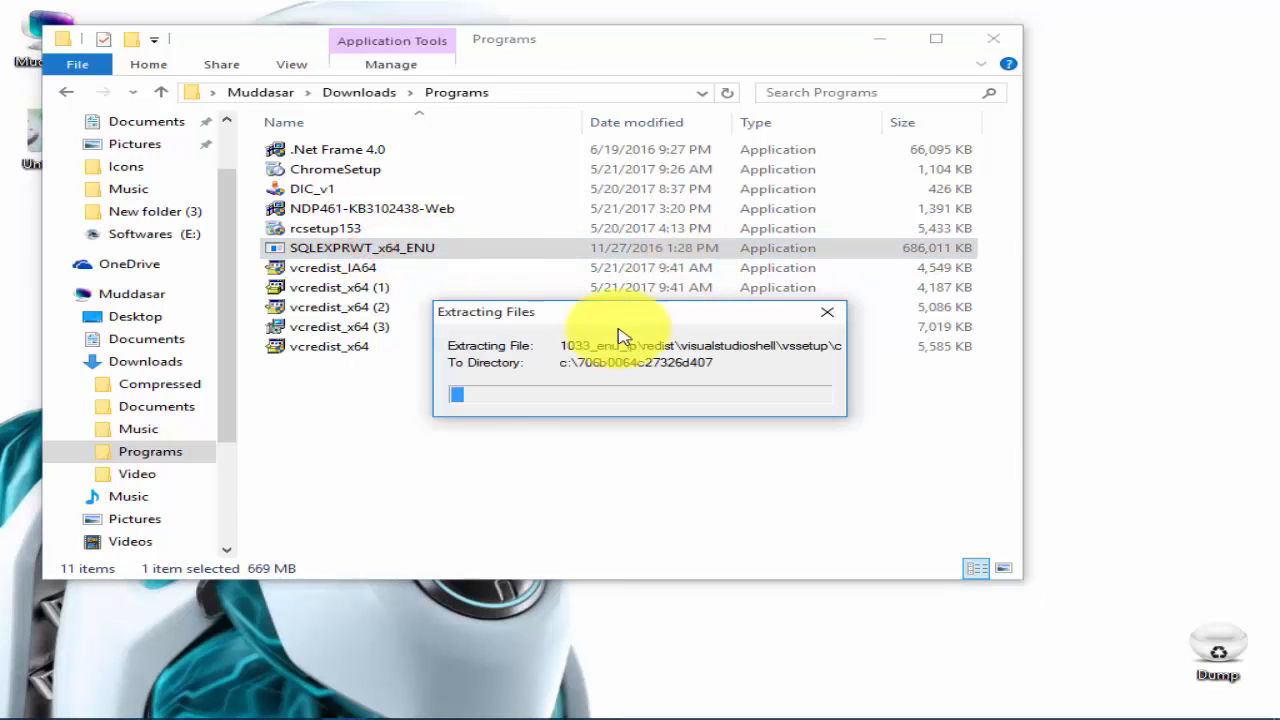
right_click(790, 634)
left_click(883, 477)
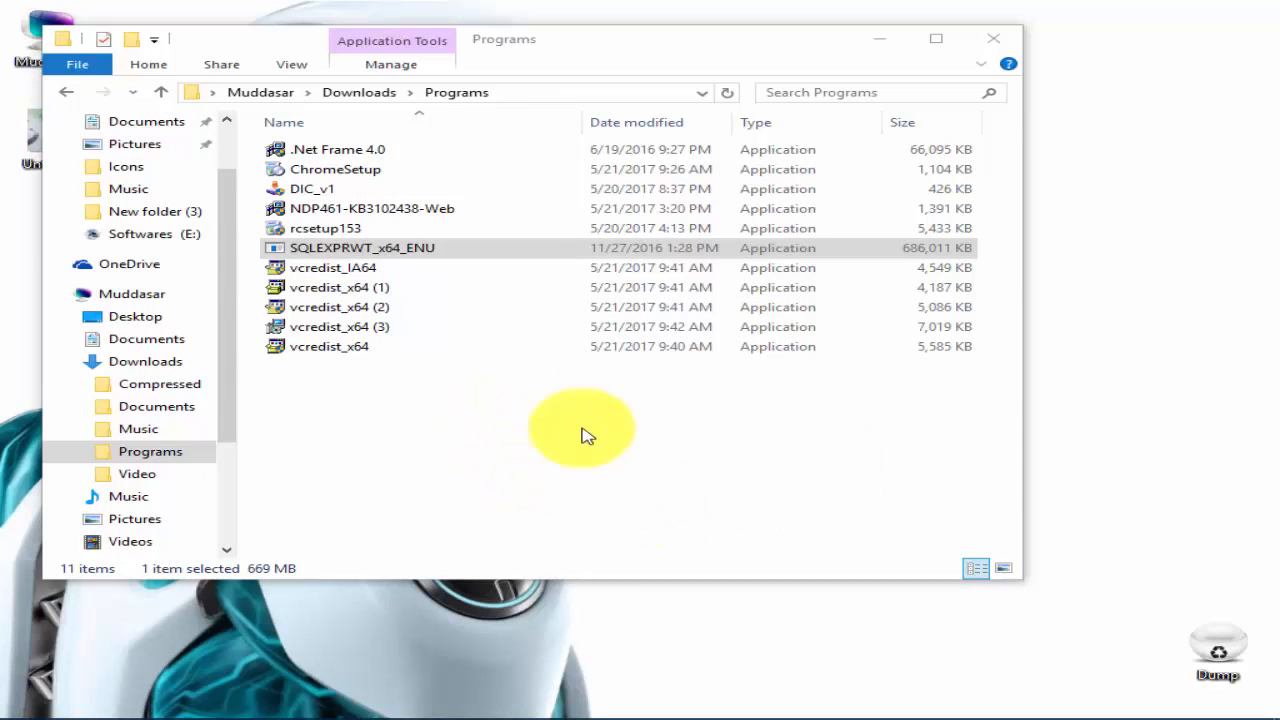
left_click(877, 39)
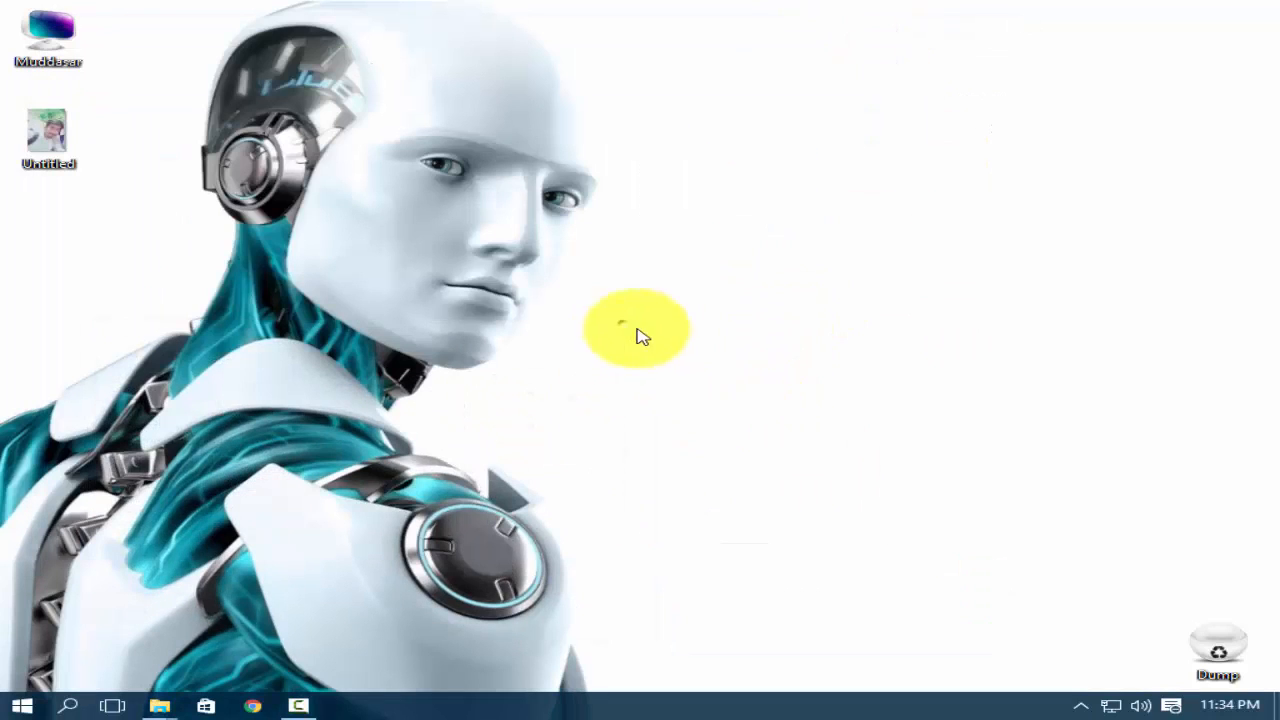
right_click(638, 330)
left_click(709, 376)
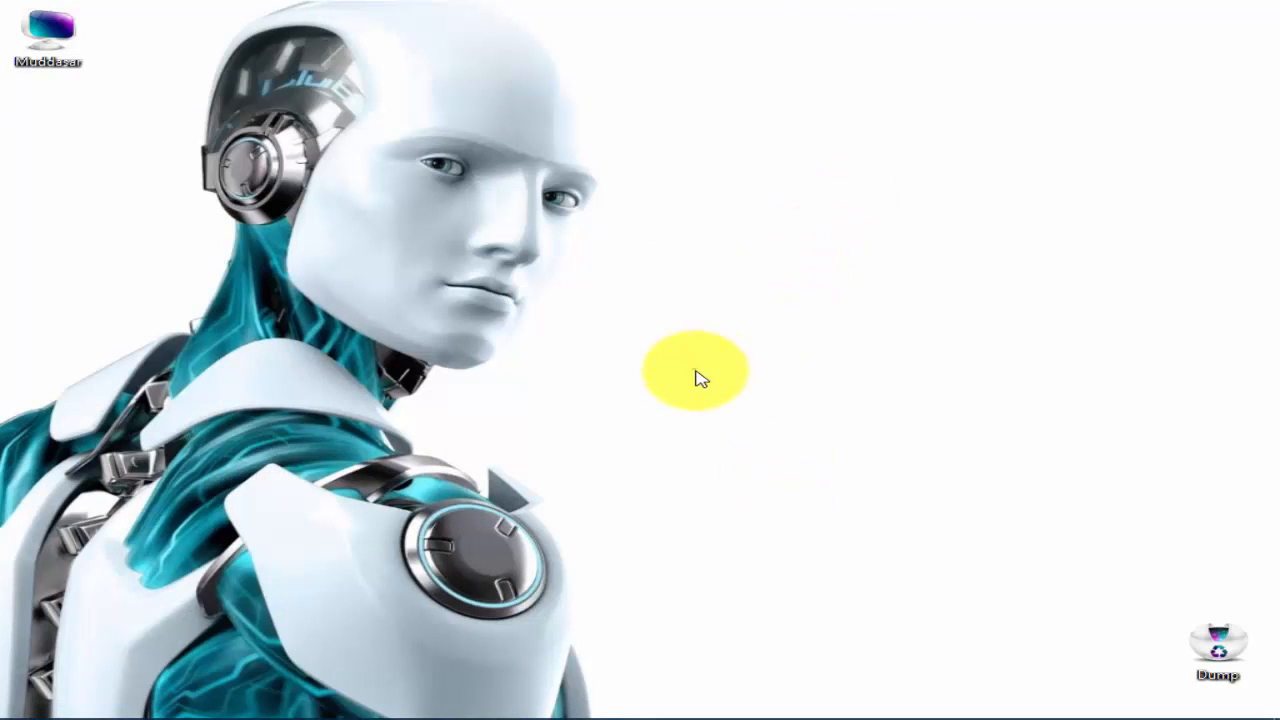
right_click(695, 372)
left_click(768, 427)
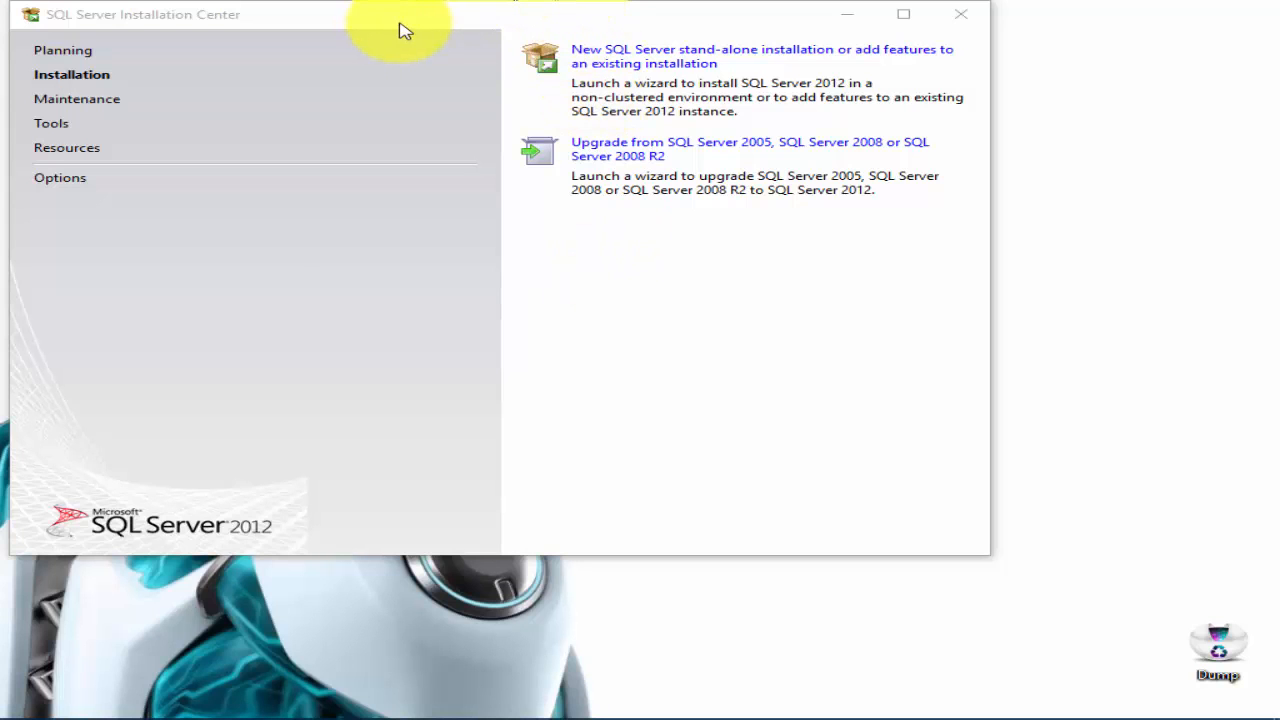
Start a new SQL Server stand-alone installation from the SQL Server Installation Center
left_click_drag(422, 16, 564, 125)
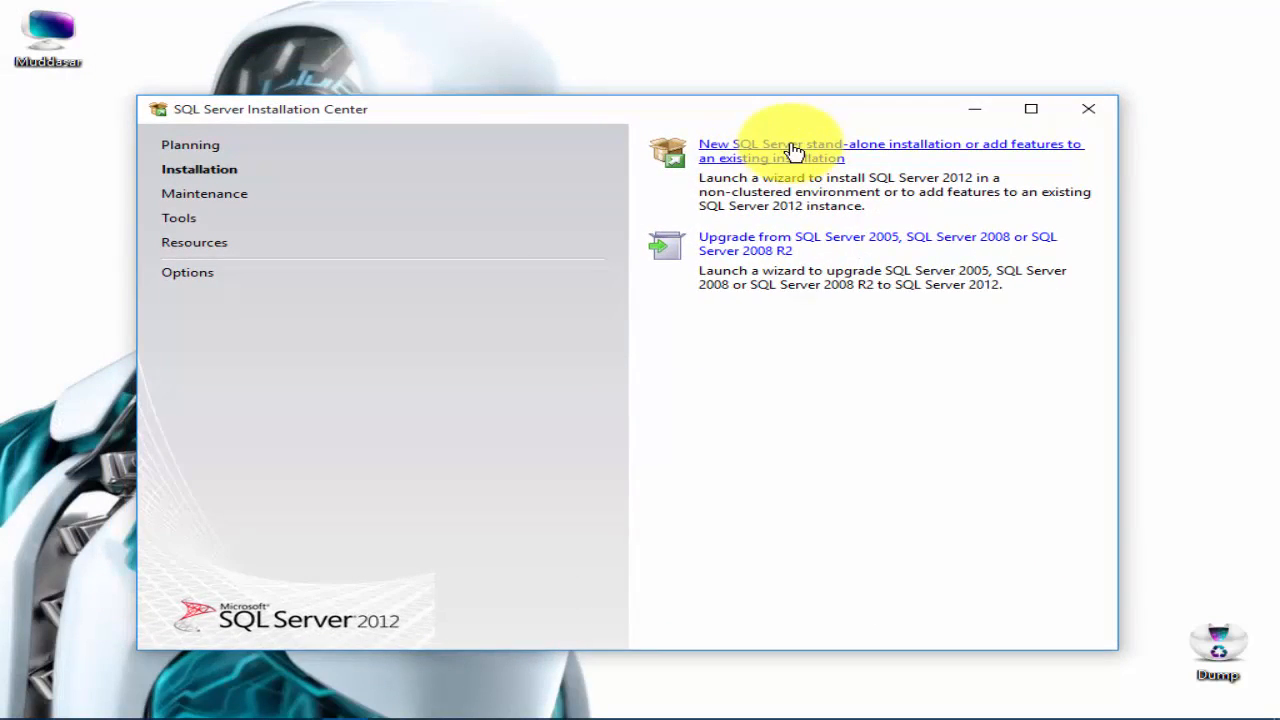
left_click(855, 149)
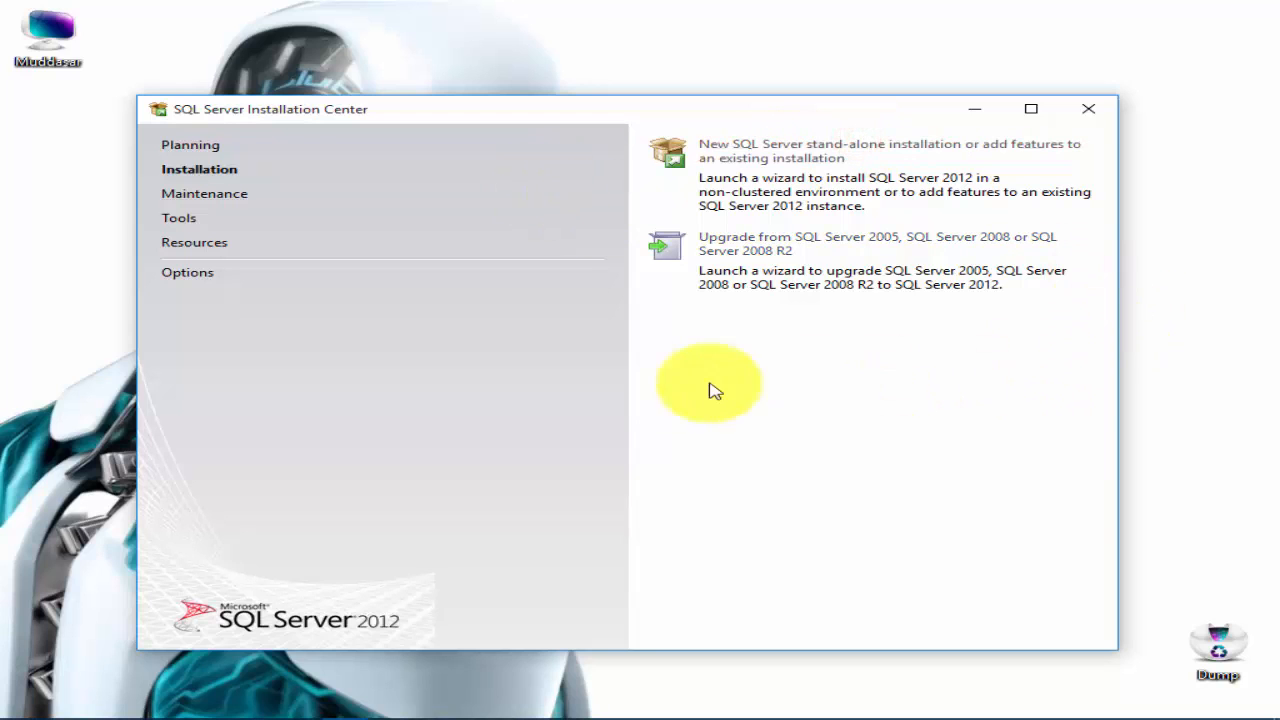
right_click(620, 670)
left_click(694, 517)
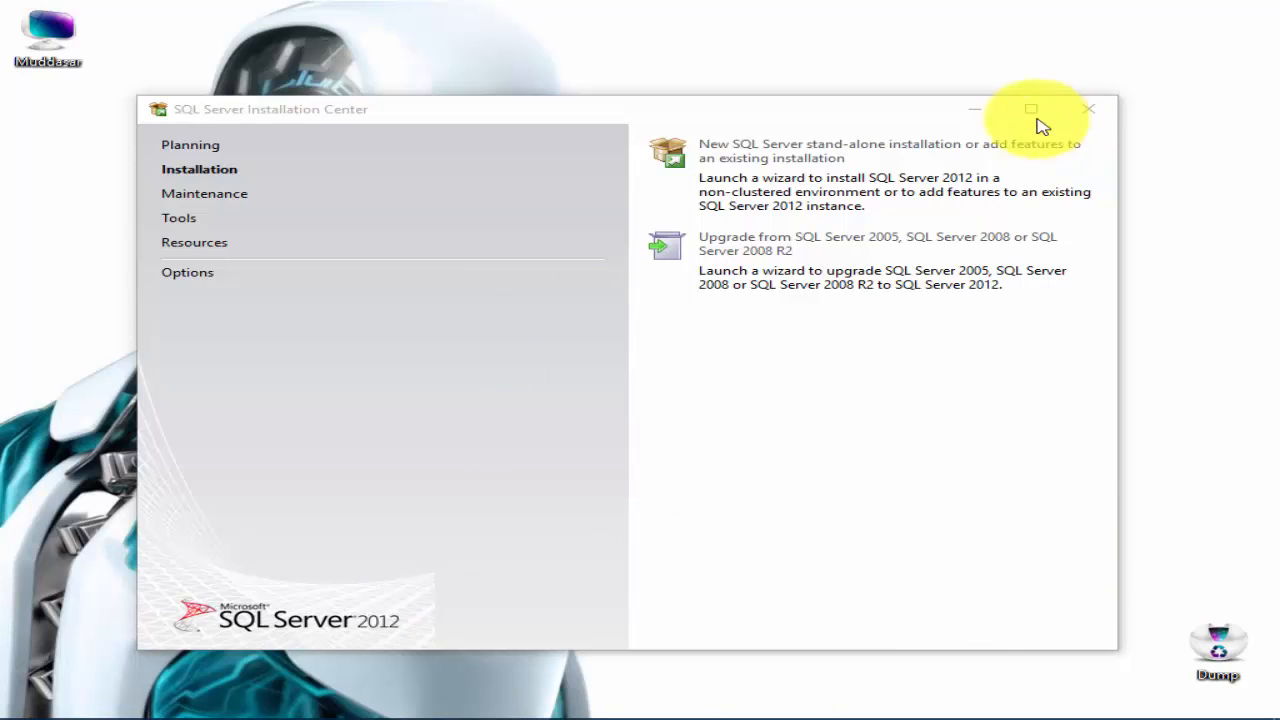
left_click(977, 109)
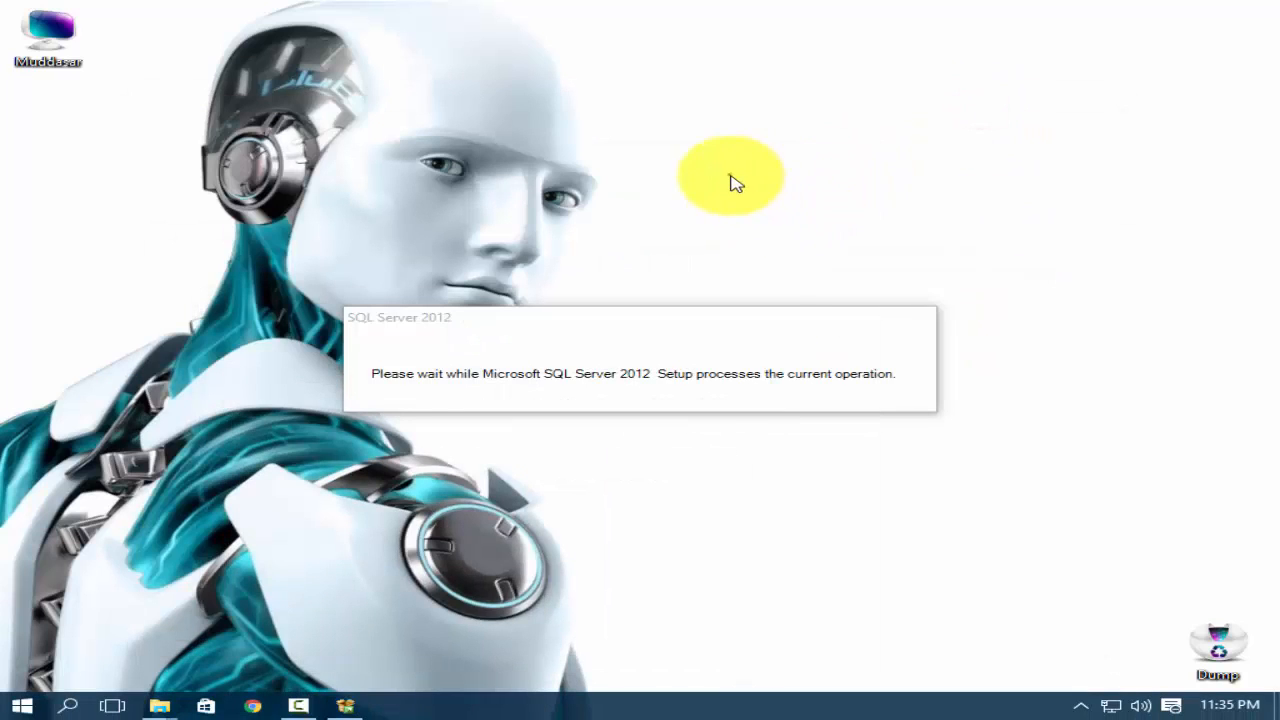
right_click(733, 180)
left_click(855, 233)
right_click(703, 133)
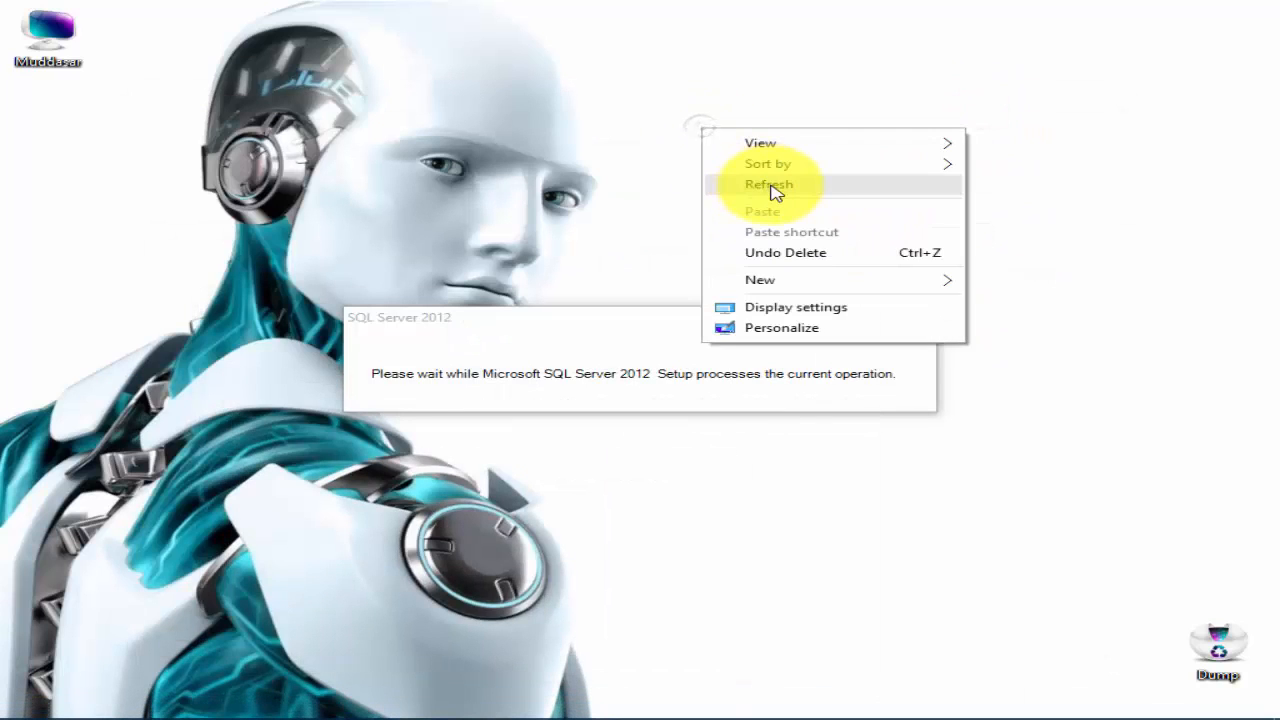
left_click(768, 188)
mouse_move(400, 700)
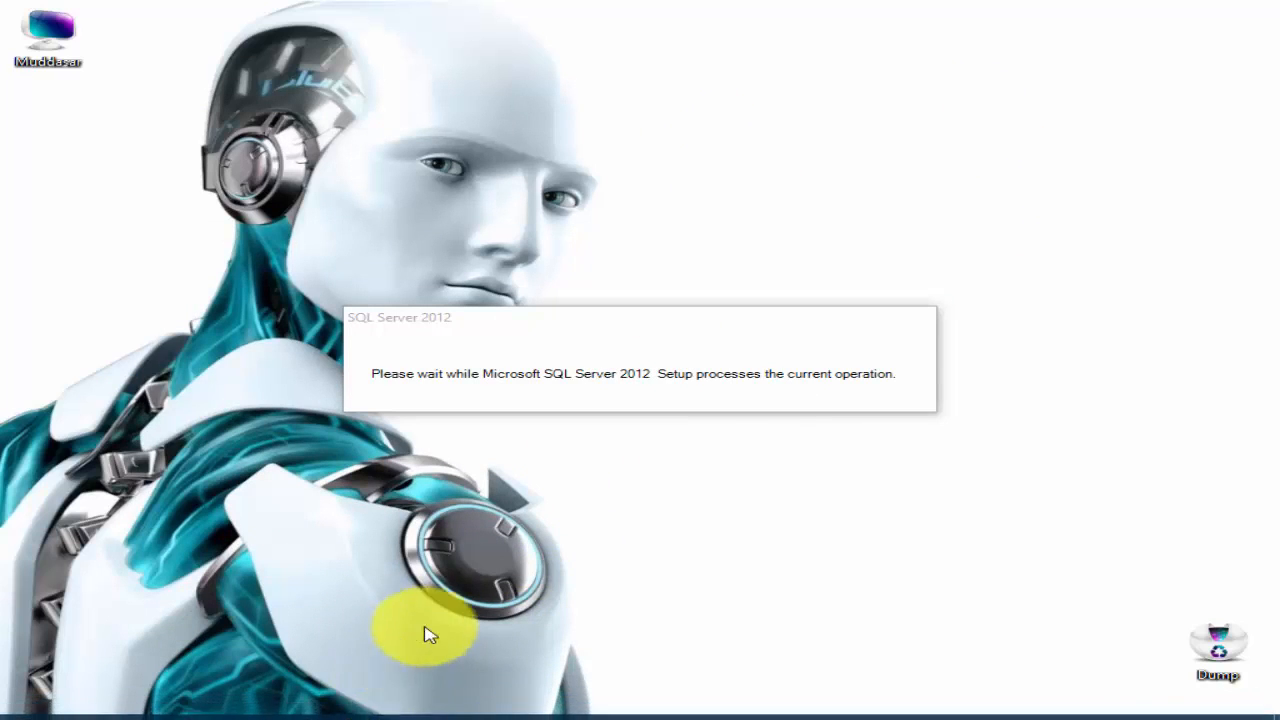
right_click(560, 535)
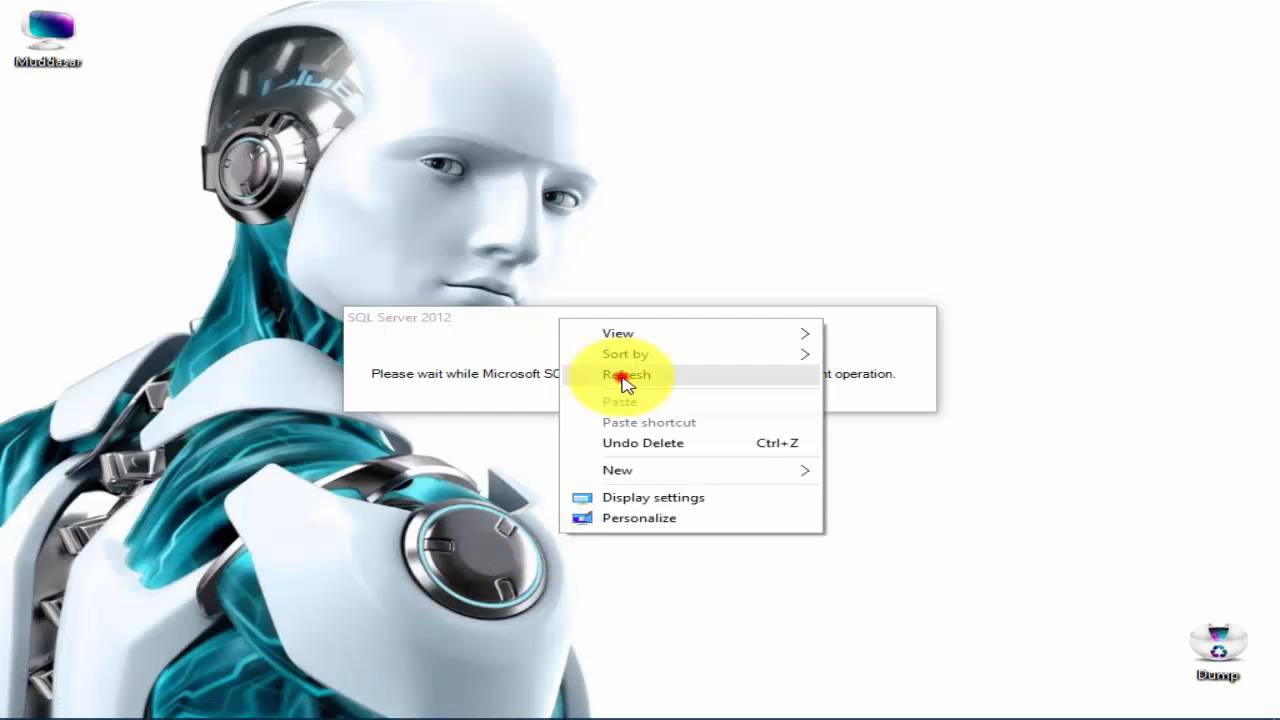
left_click(622, 375)
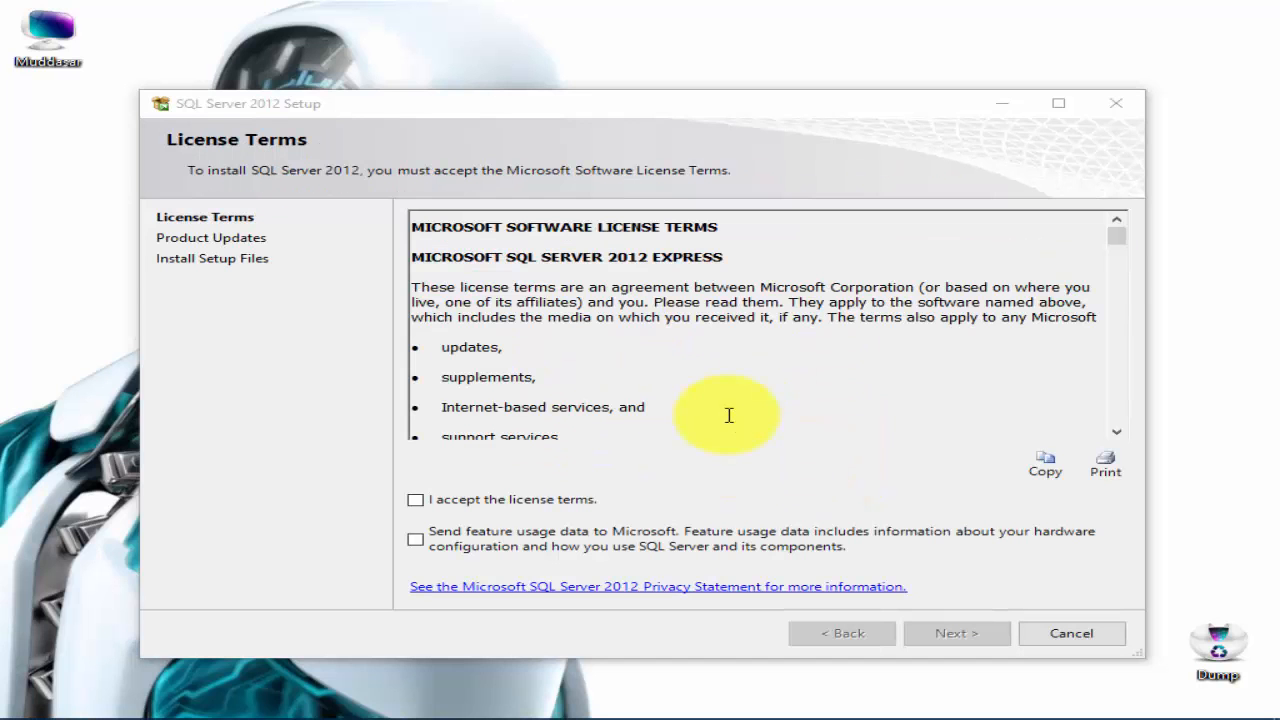
Accept the license terms and continue past the product updates, acknowledging the computer restart notice
left_click(416, 501)
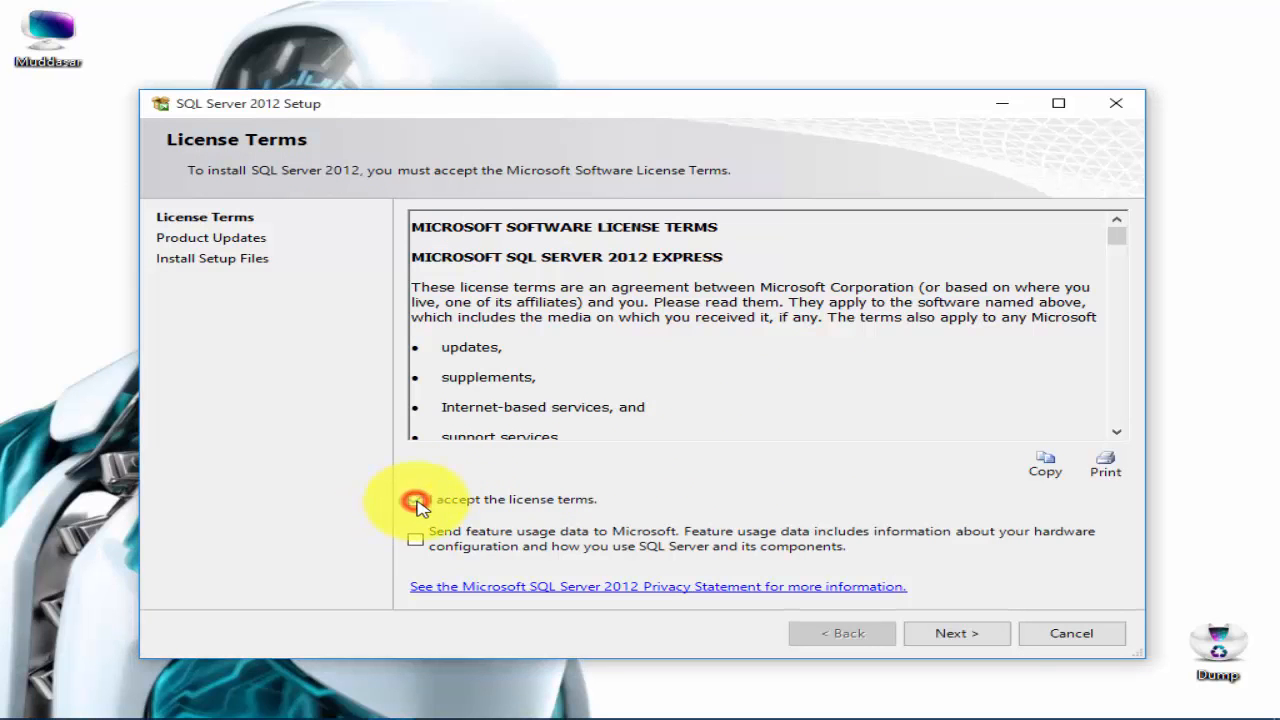
left_click(972, 634)
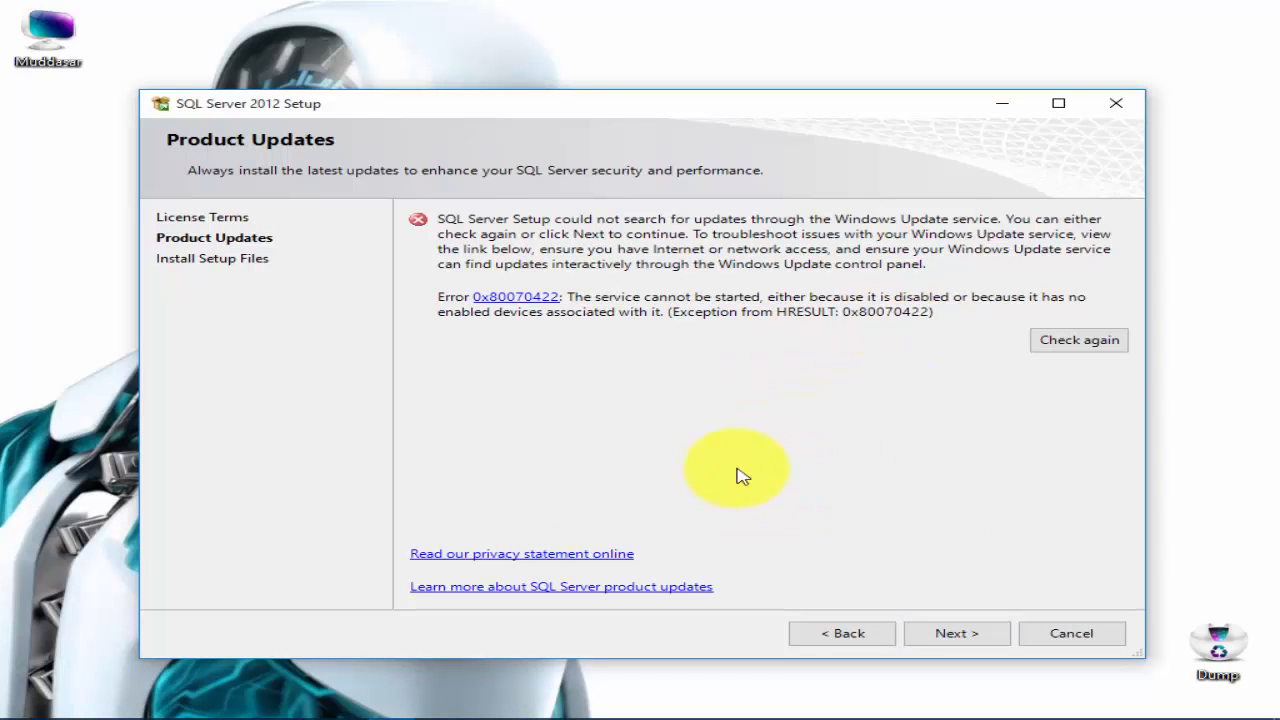
left_click(977, 635)
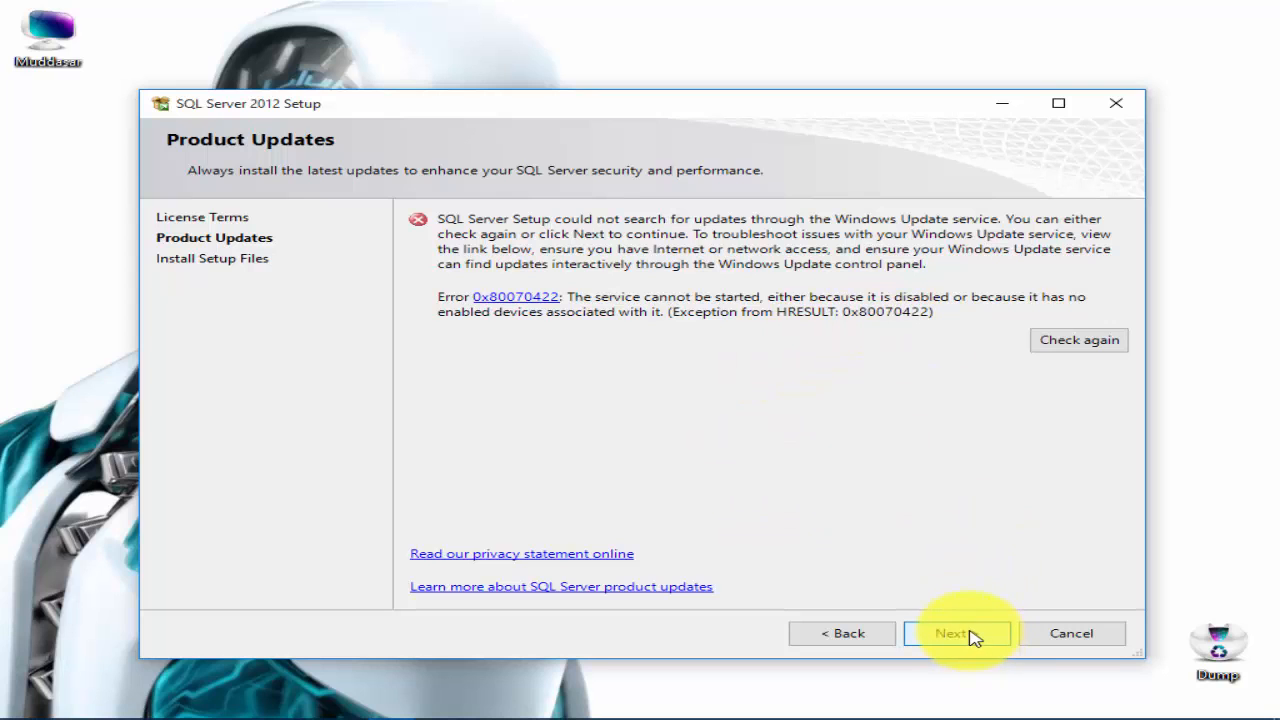
left_click(967, 637)
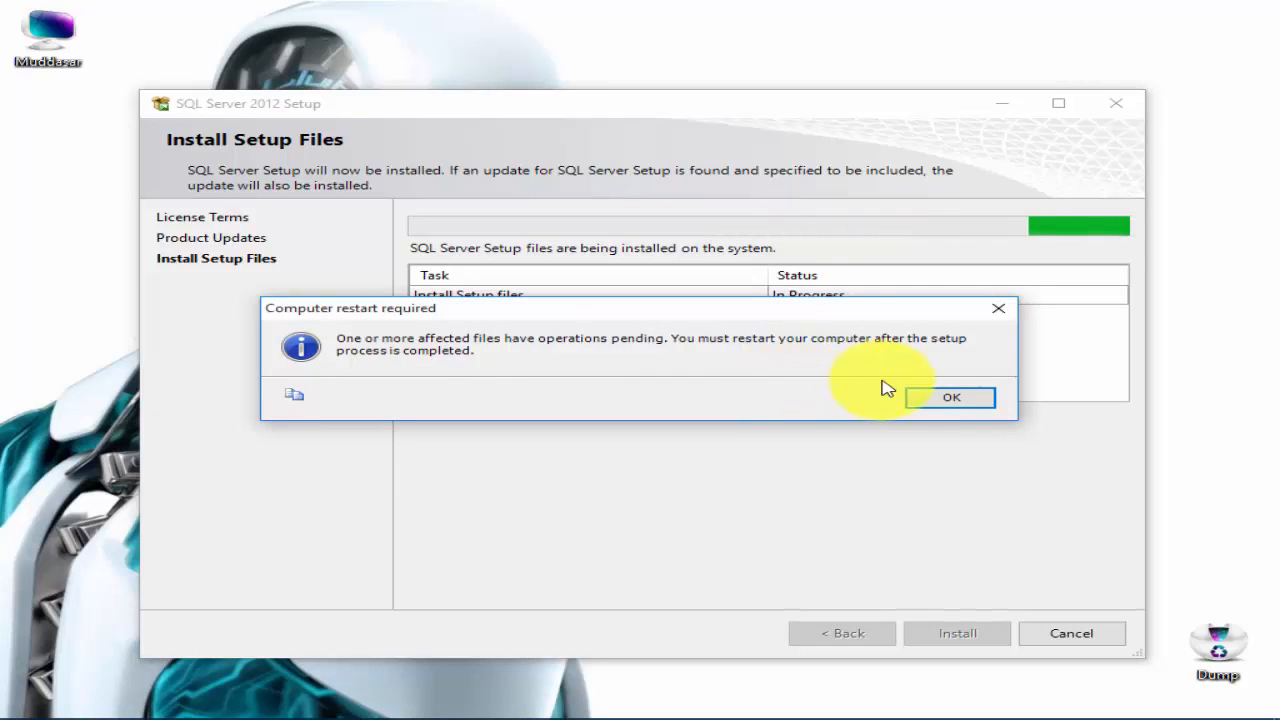
left_click(938, 400)
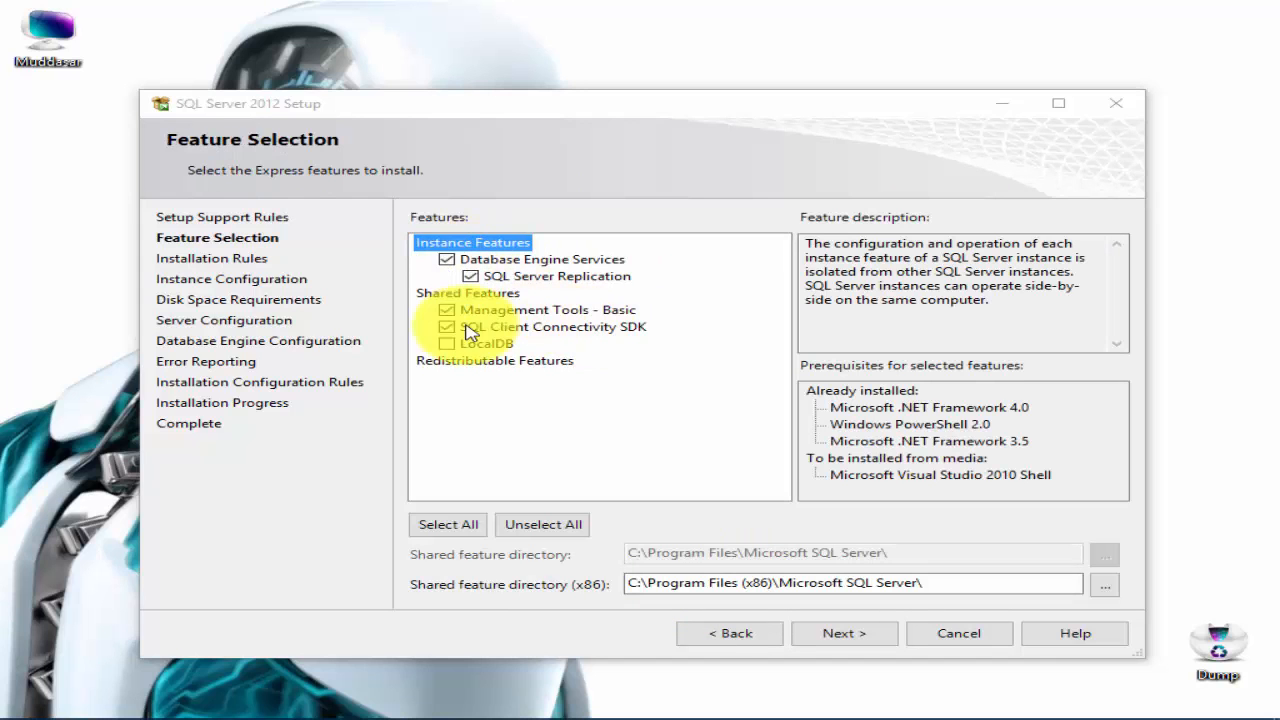
Select all Express features and choose the default instance, keeping the proposed service accounts
left_click(470, 526)
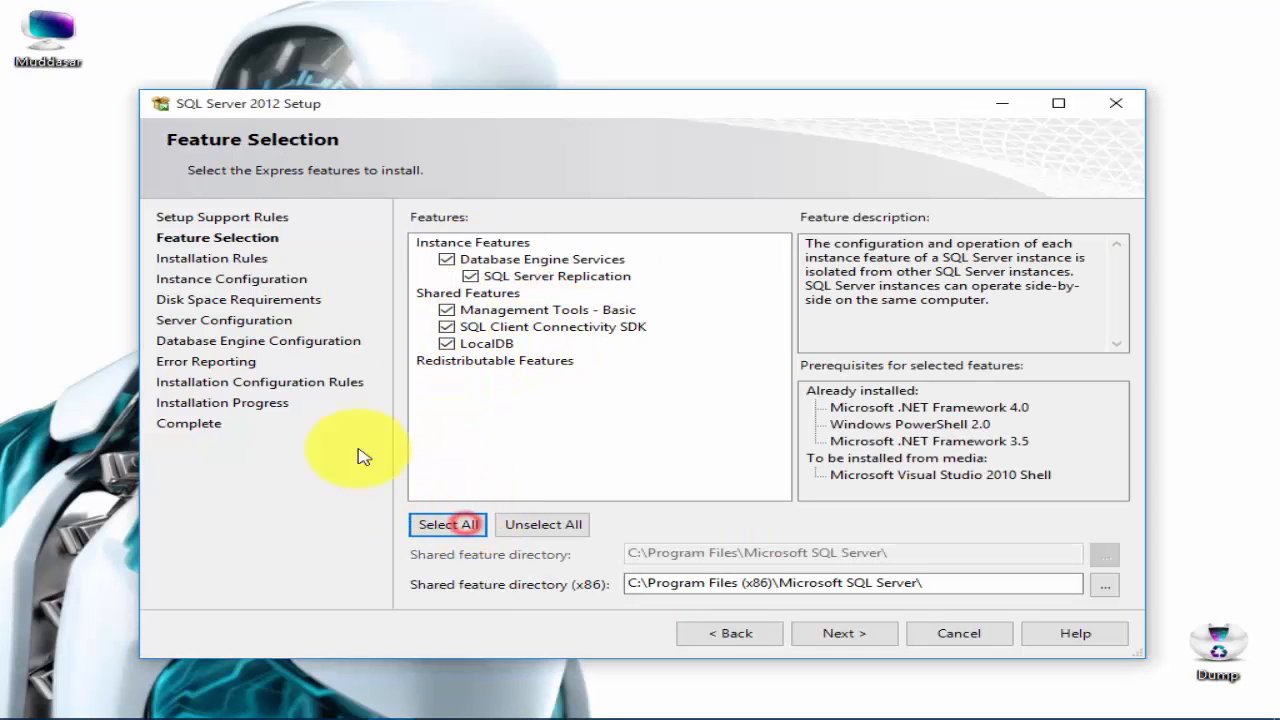
left_click(852, 634)
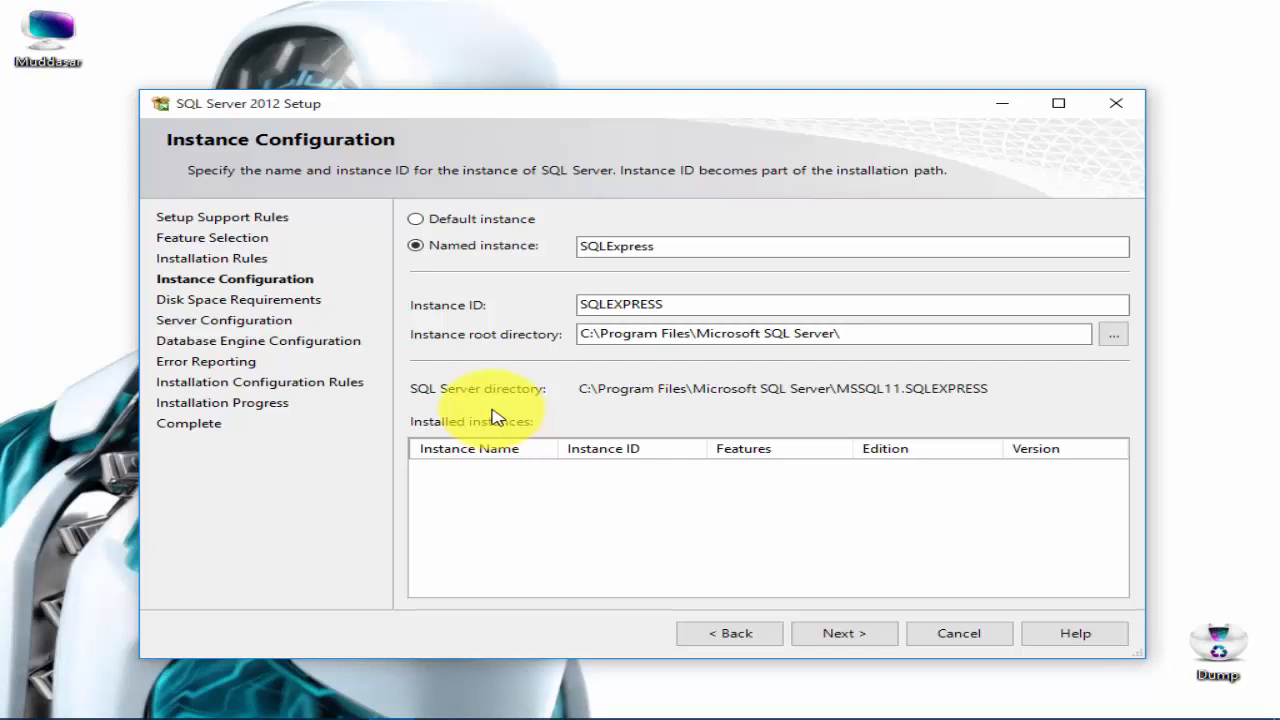
left_click(420, 220)
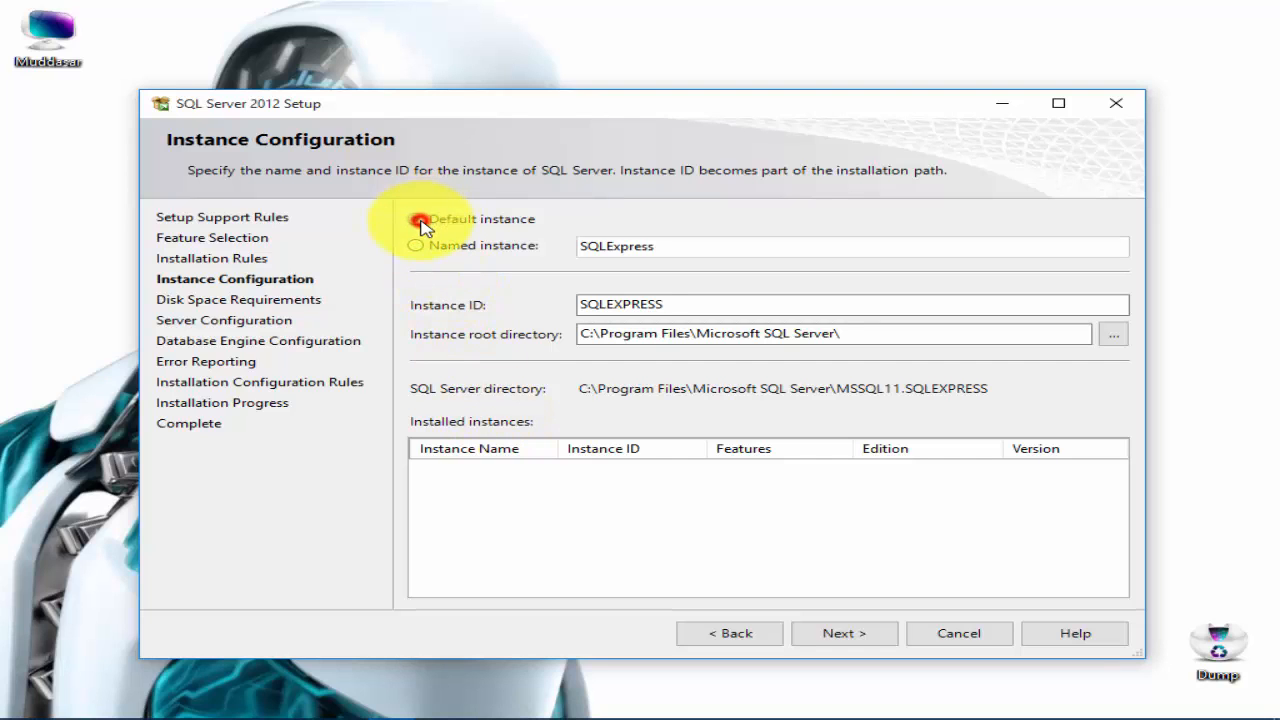
left_click(845, 637)
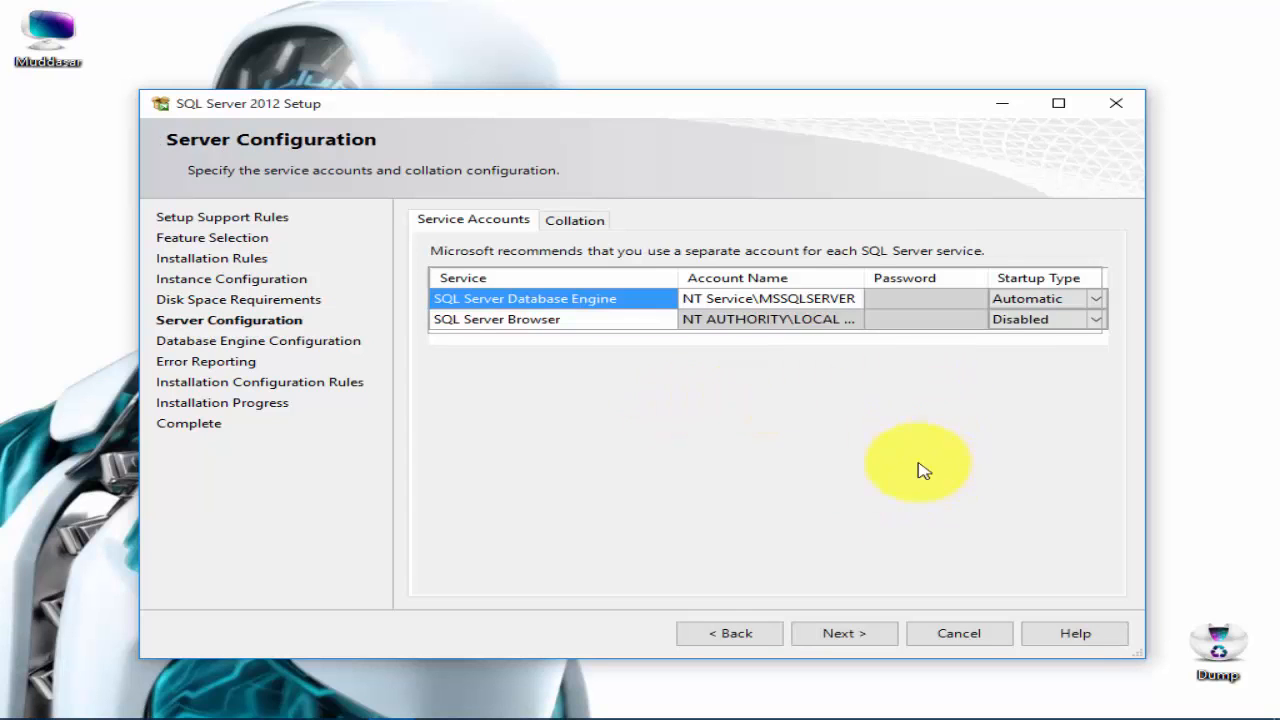
left_click(855, 635)
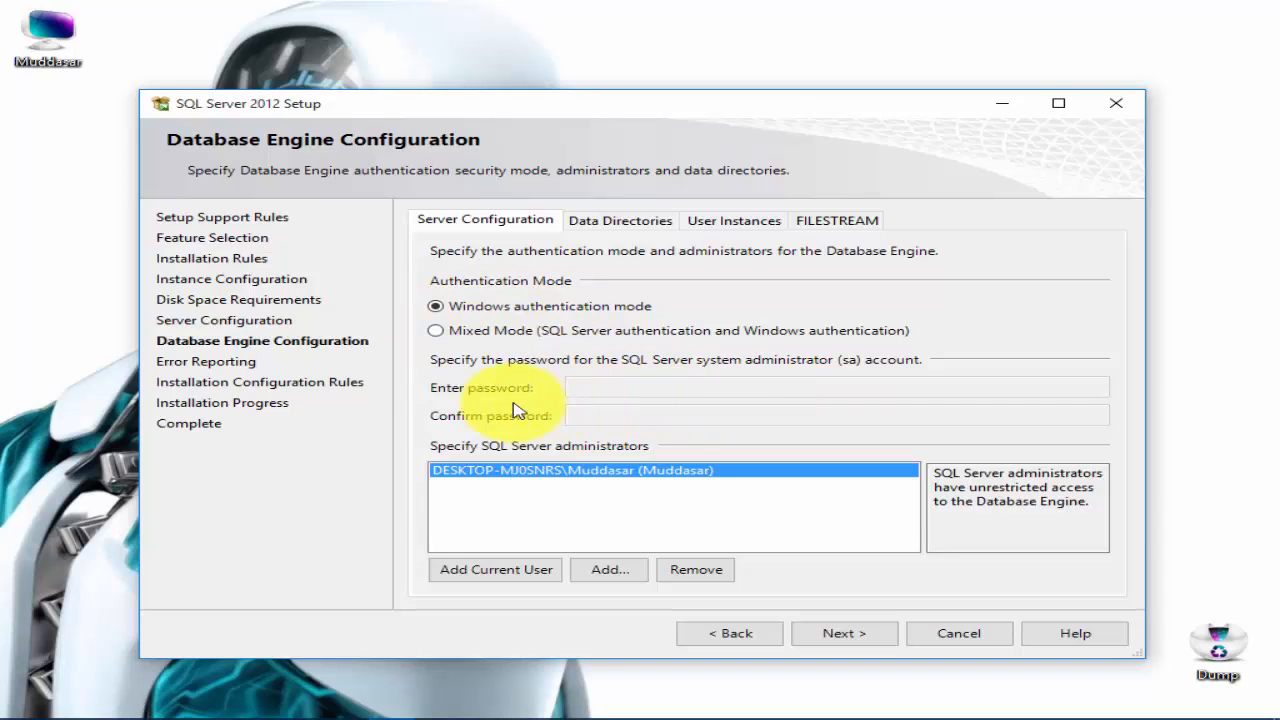
left_click(437, 330)
left_click(585, 386)
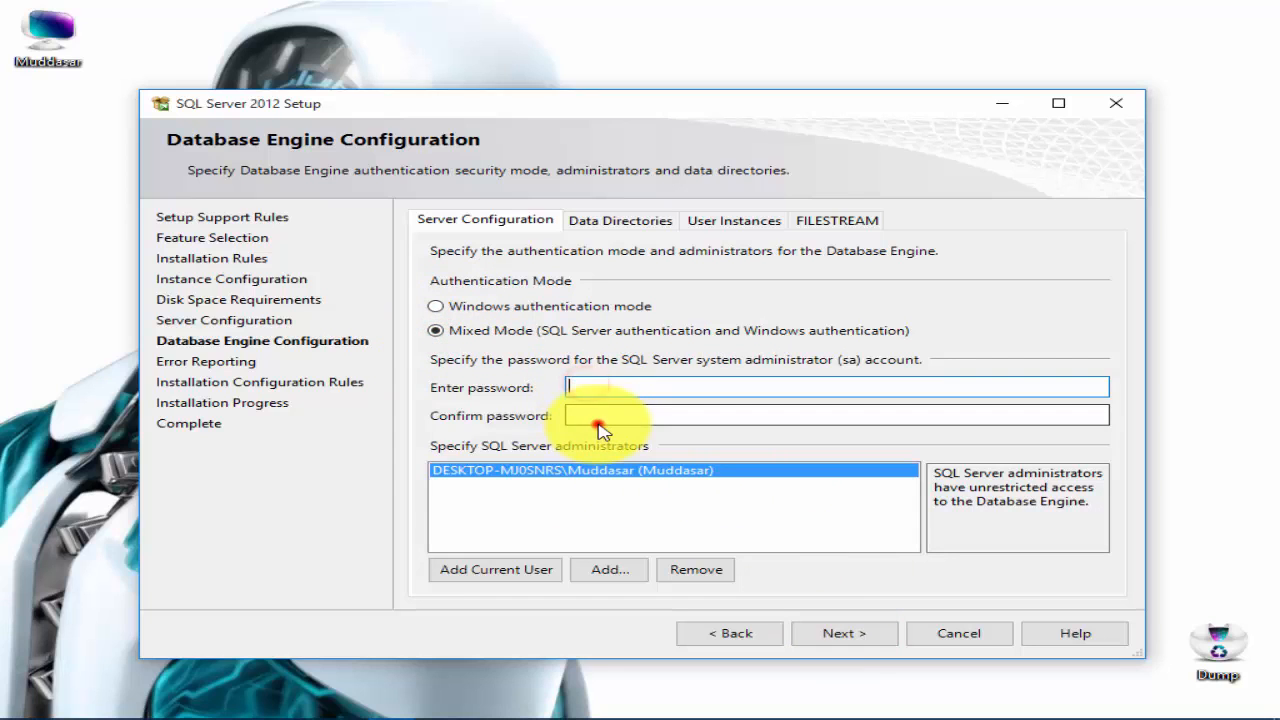
left_click(587, 415)
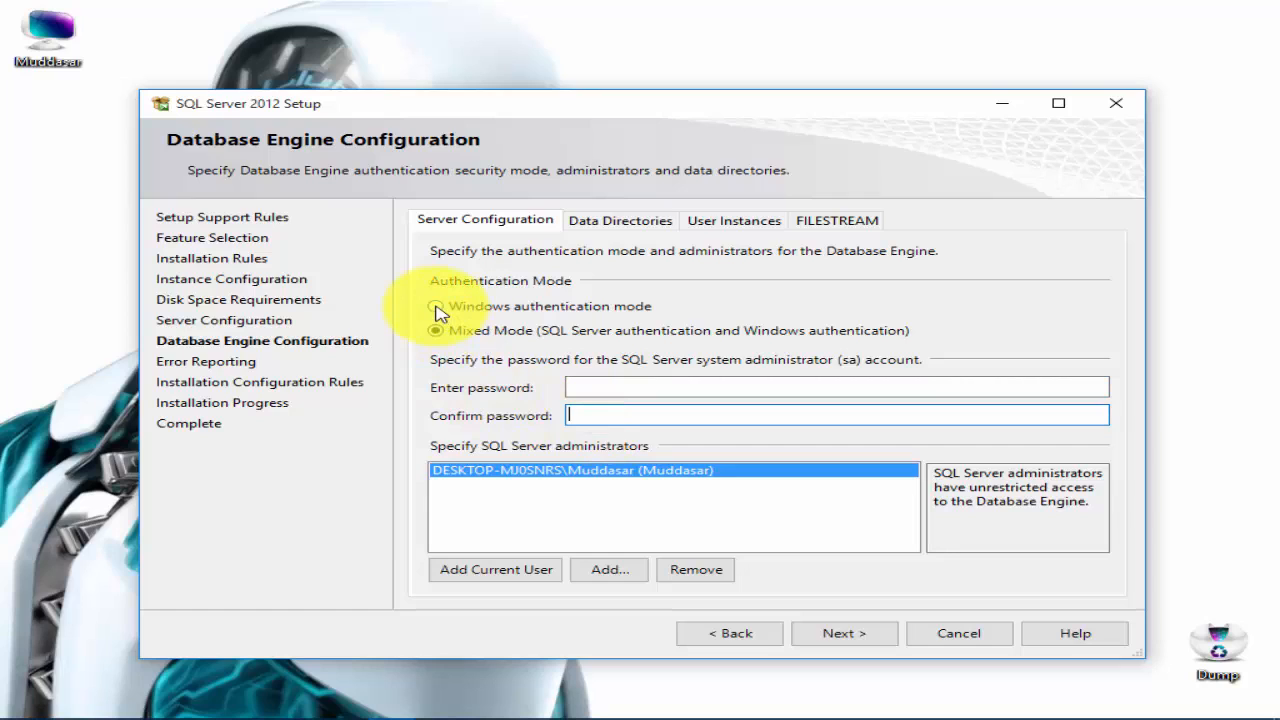
left_click(437, 308)
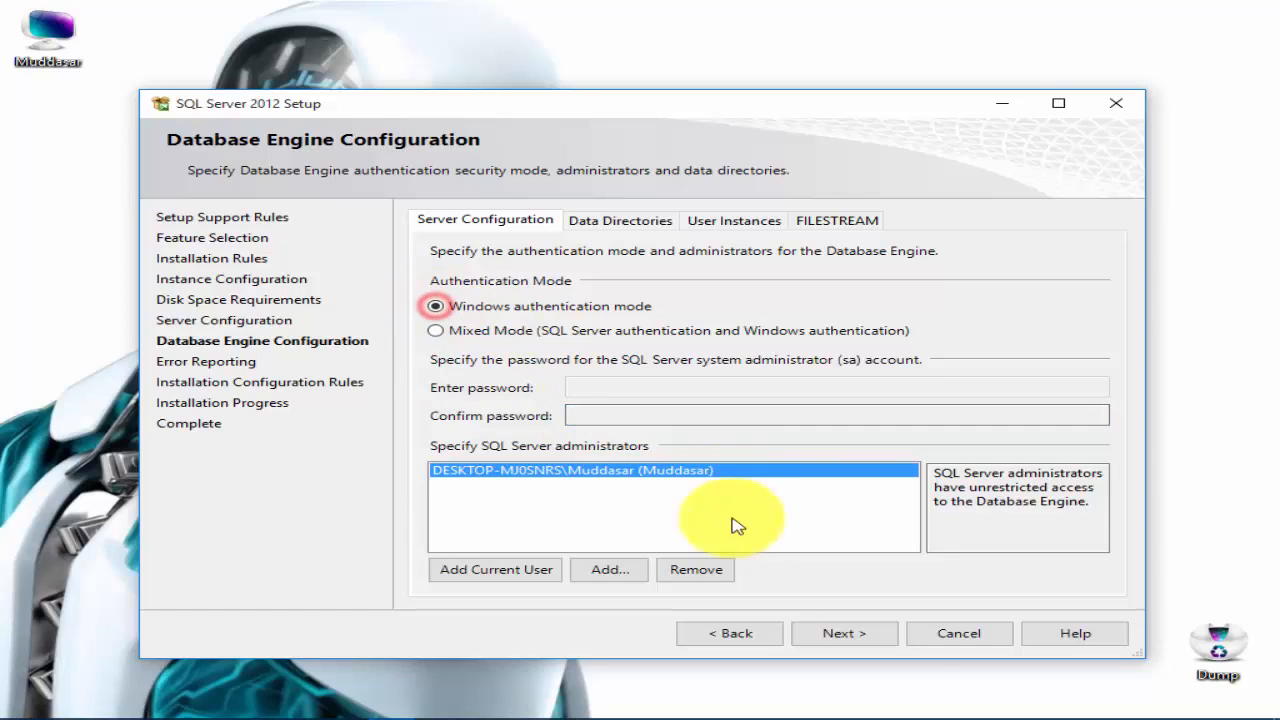
Keep Windows authentication mode for the Database Engine, leave error reporting off, and start the SQL Server installation
left_click(852, 634)
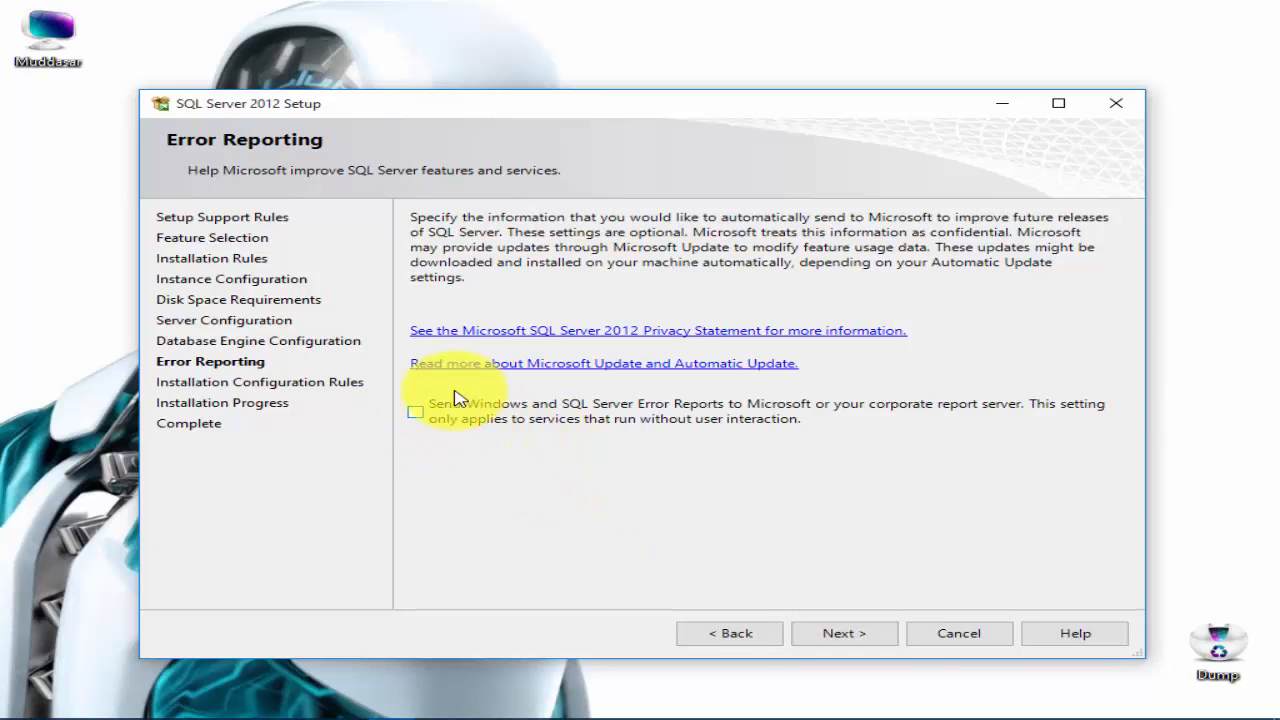
left_click(853, 641)
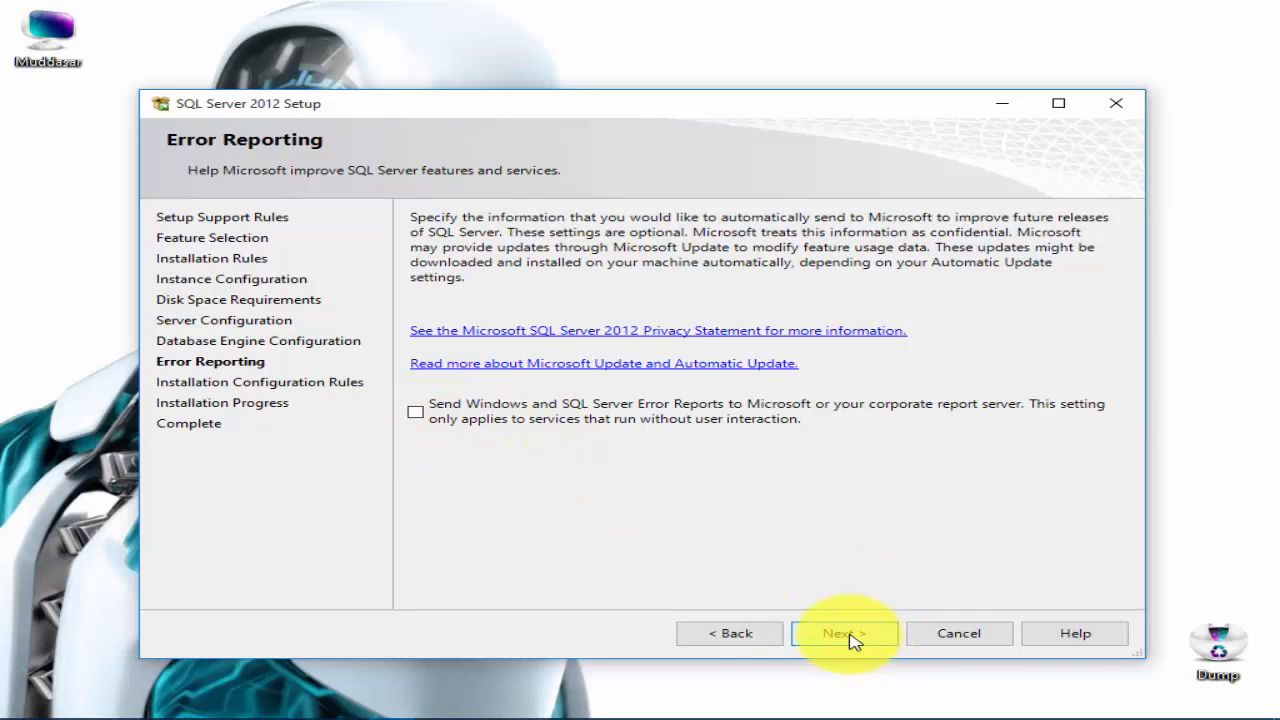
left_click(864, 640)
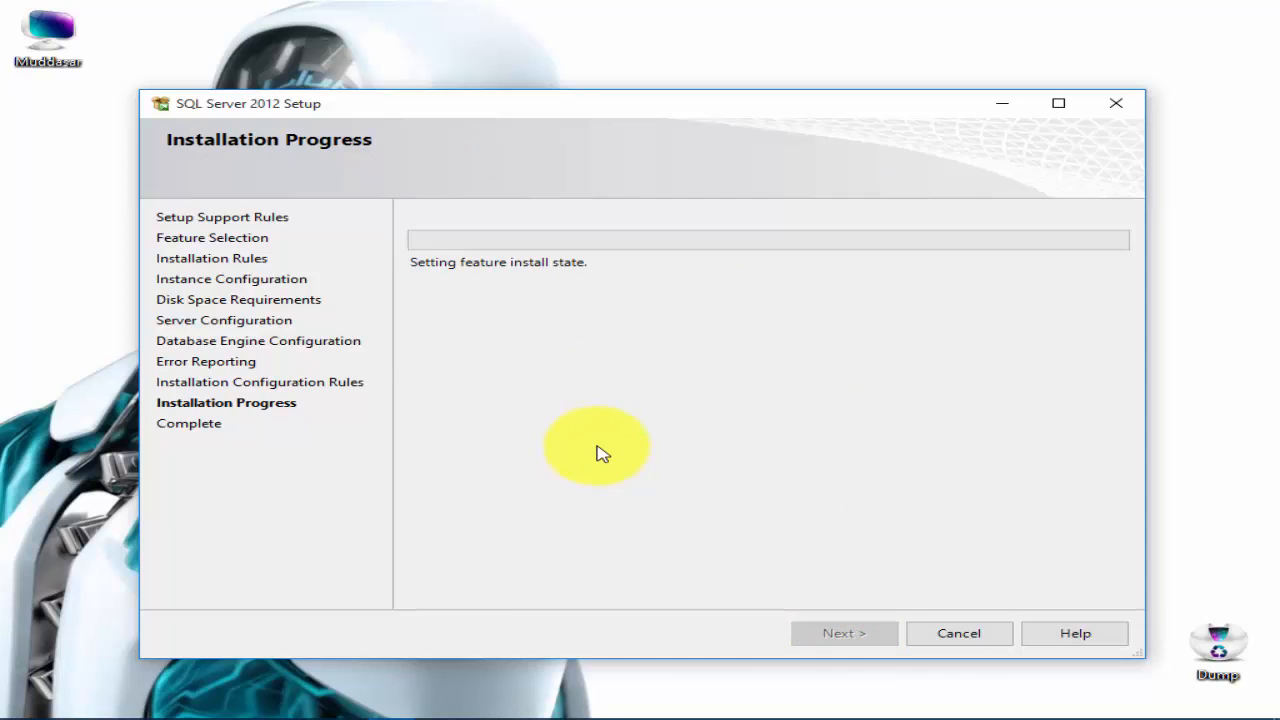
right_click(678, 682)
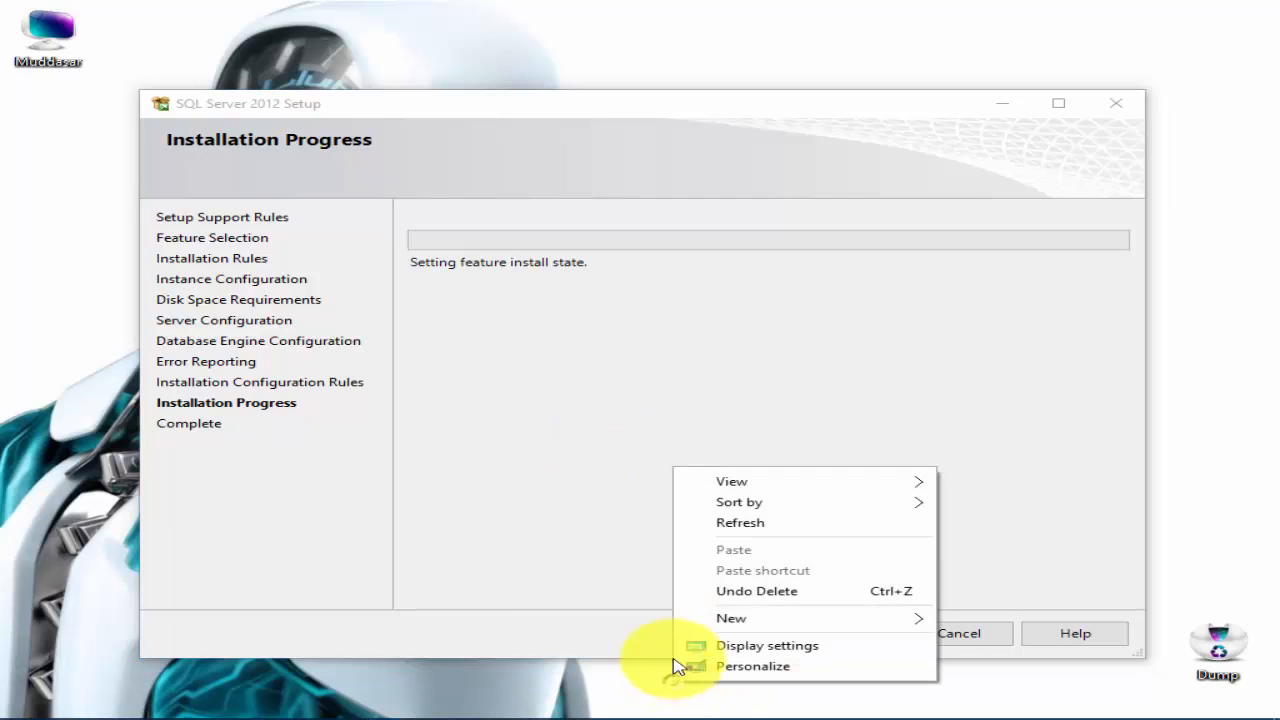
left_click(768, 522)
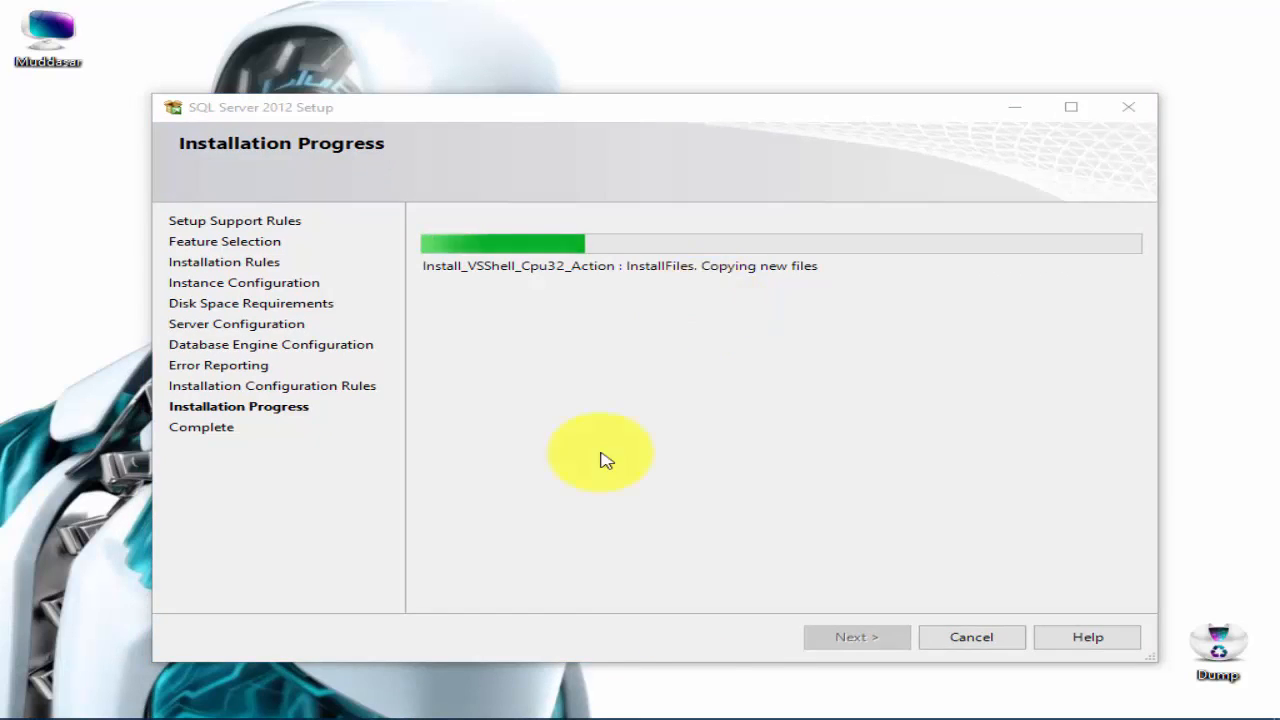
mouse_move(614, 715)
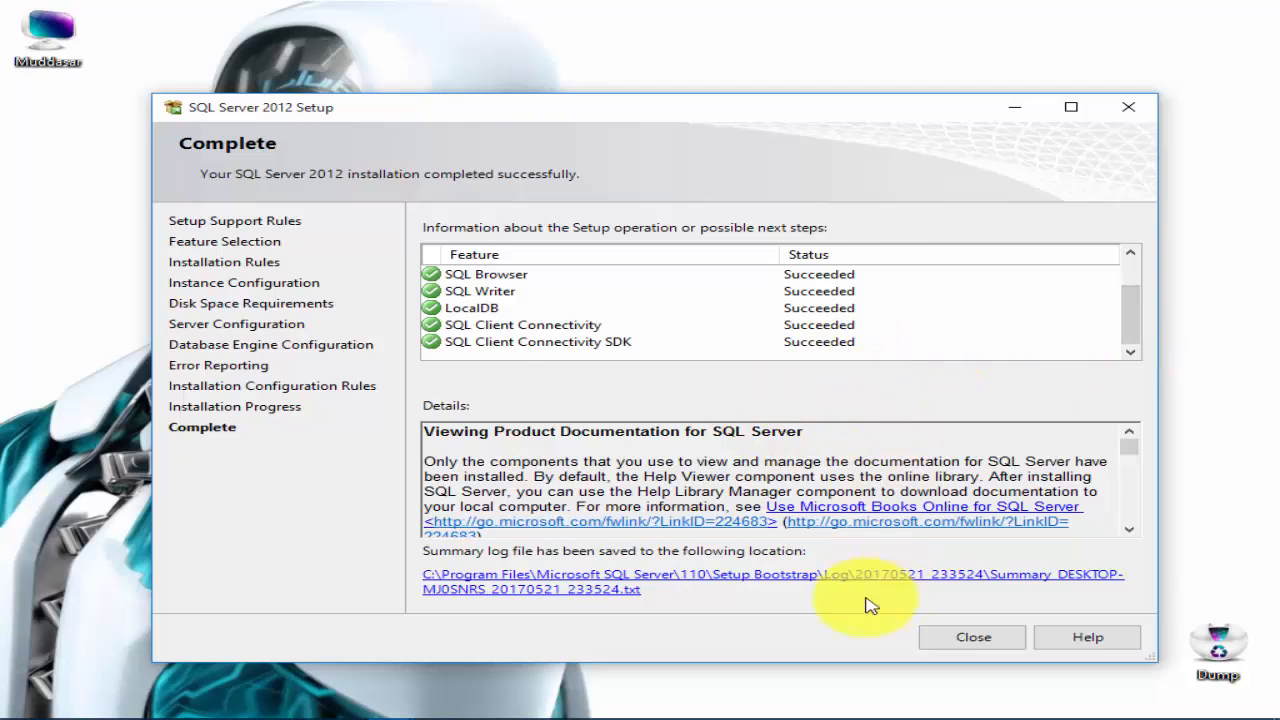
Review the status of the installed features on the completion page and close the SQL Server 2012 setup
scroll(711, 350, "up", 1)
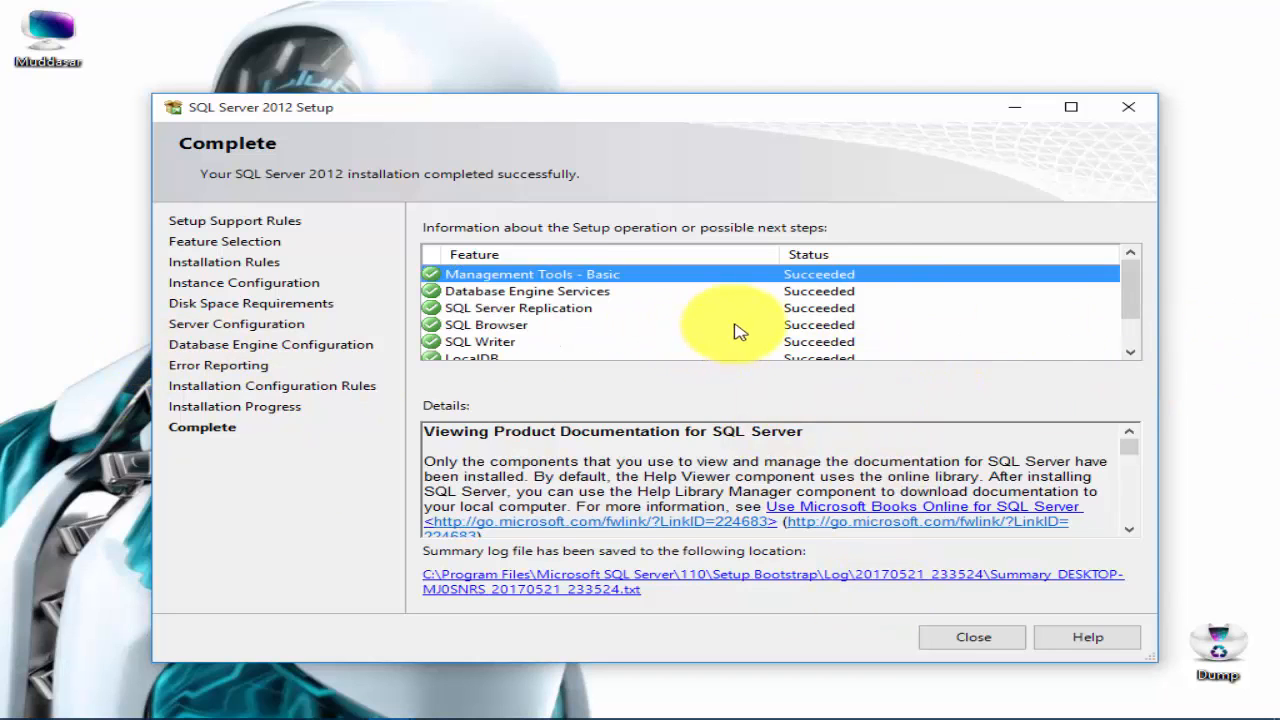
scroll(860, 300, "down", 1)
scroll(875, 320, "up", 1)
scroll(886, 318, "down", 1)
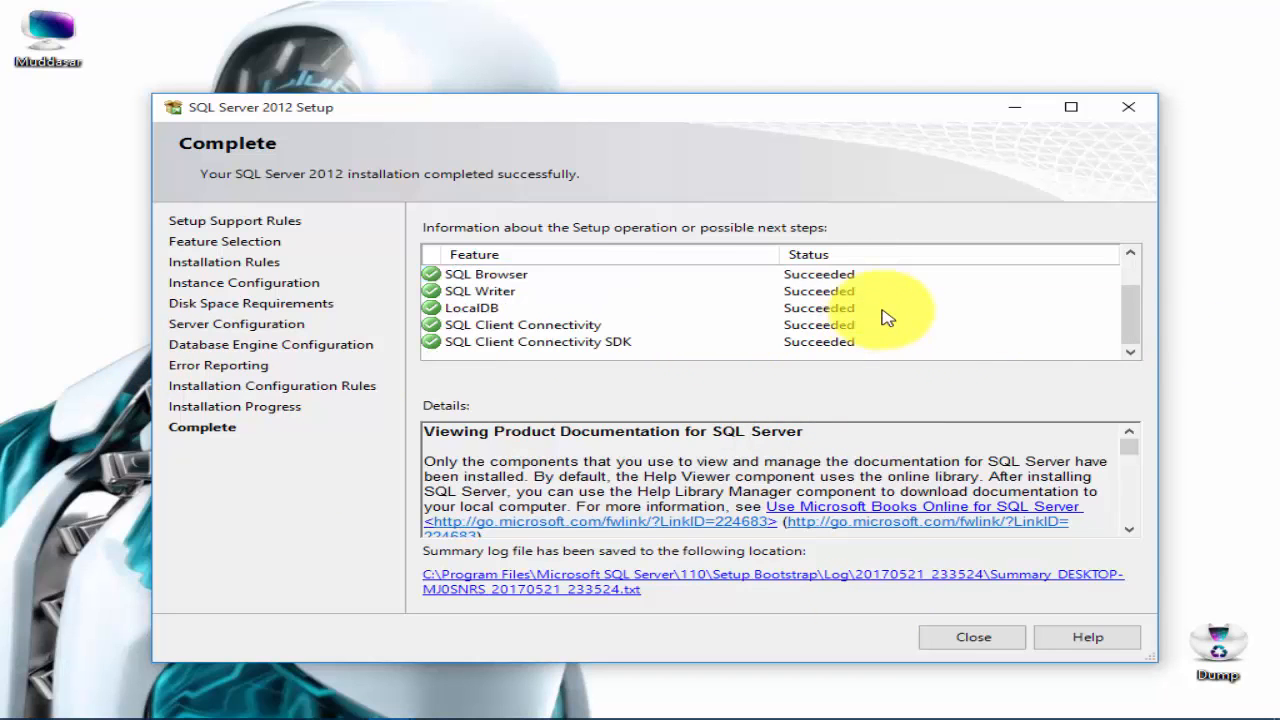
scroll(878, 315, "up", 1)
scroll(895, 295, "down", 1)
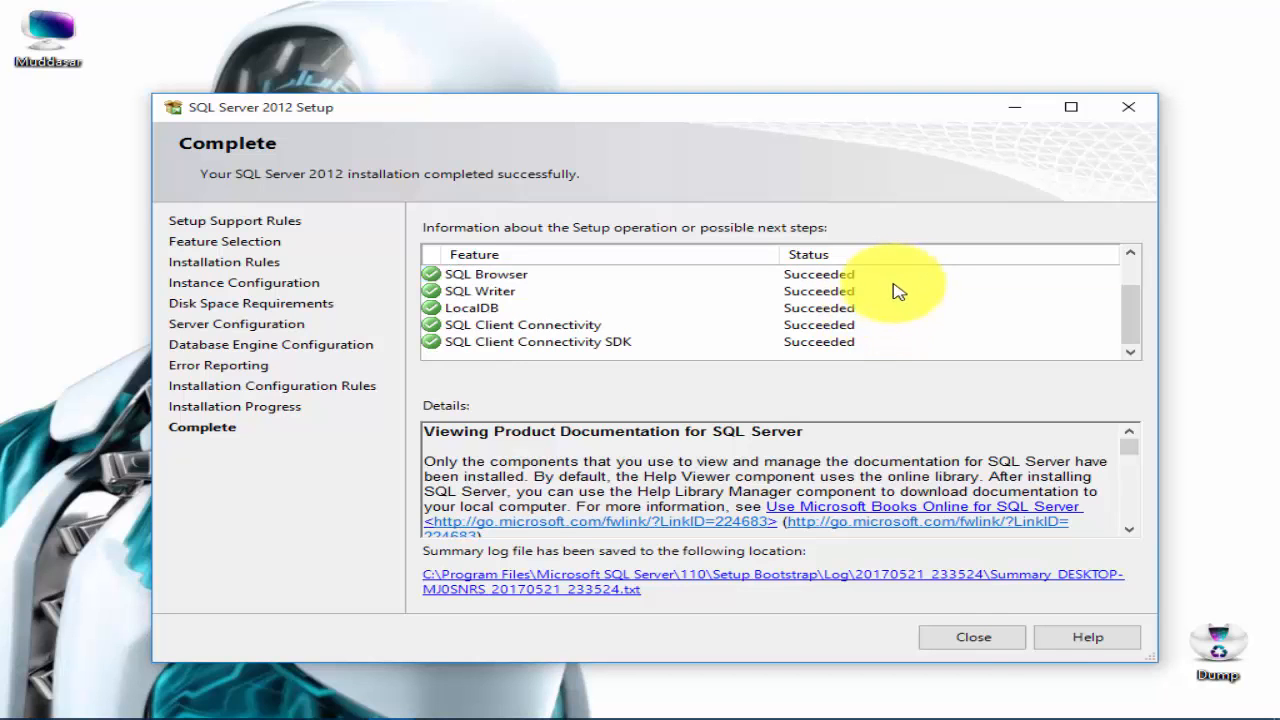
left_click(963, 640)
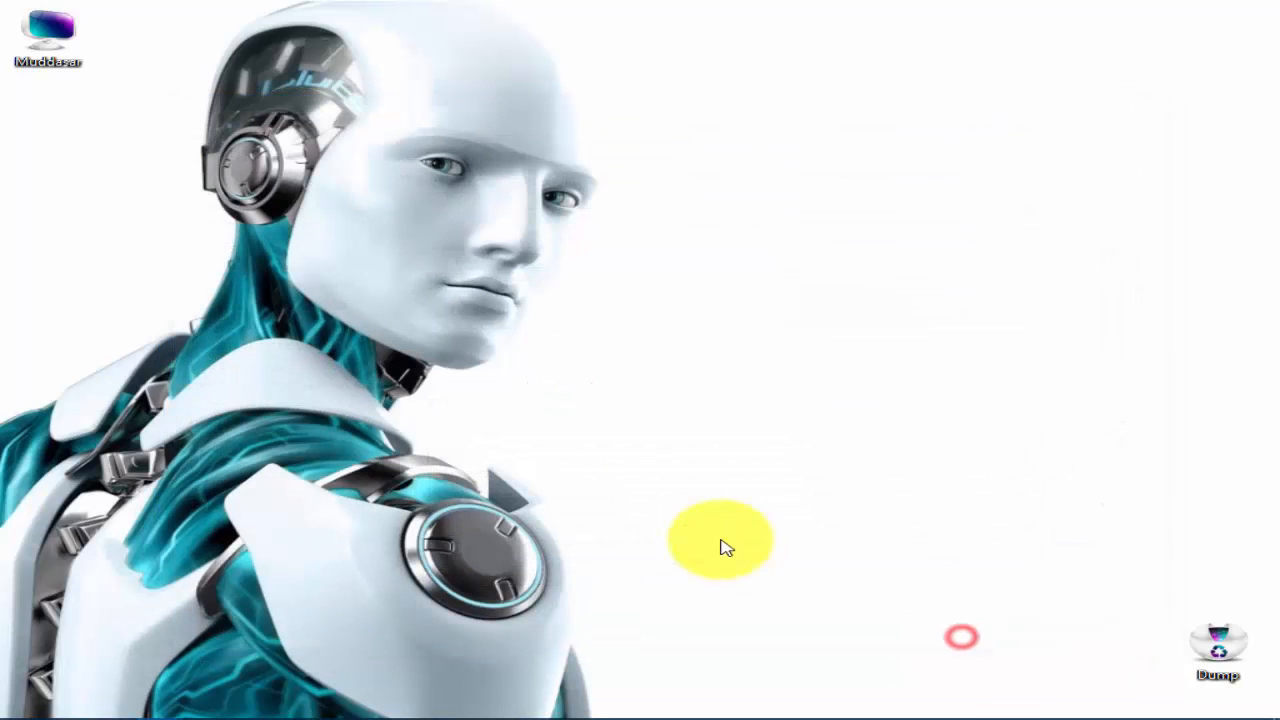
right_click(748, 280)
left_click(802, 345)
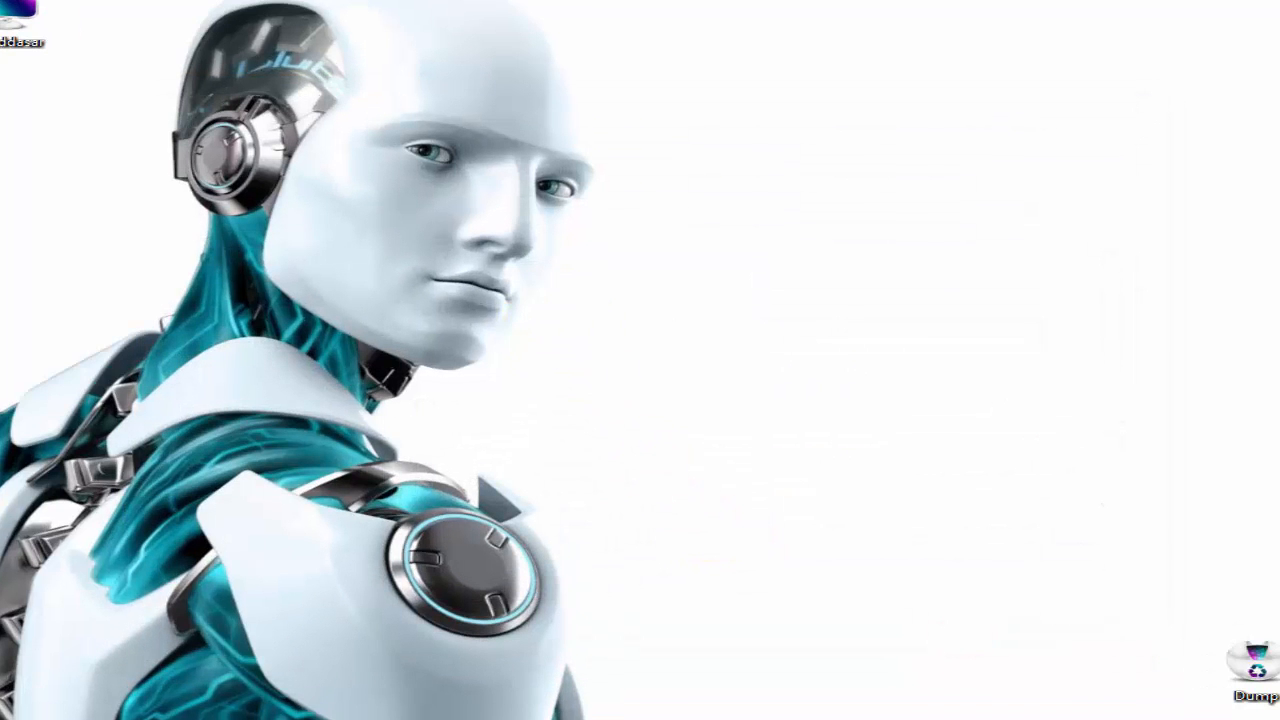
Search Windows for sql and launch SQL Server Management Studio
key("super+s")
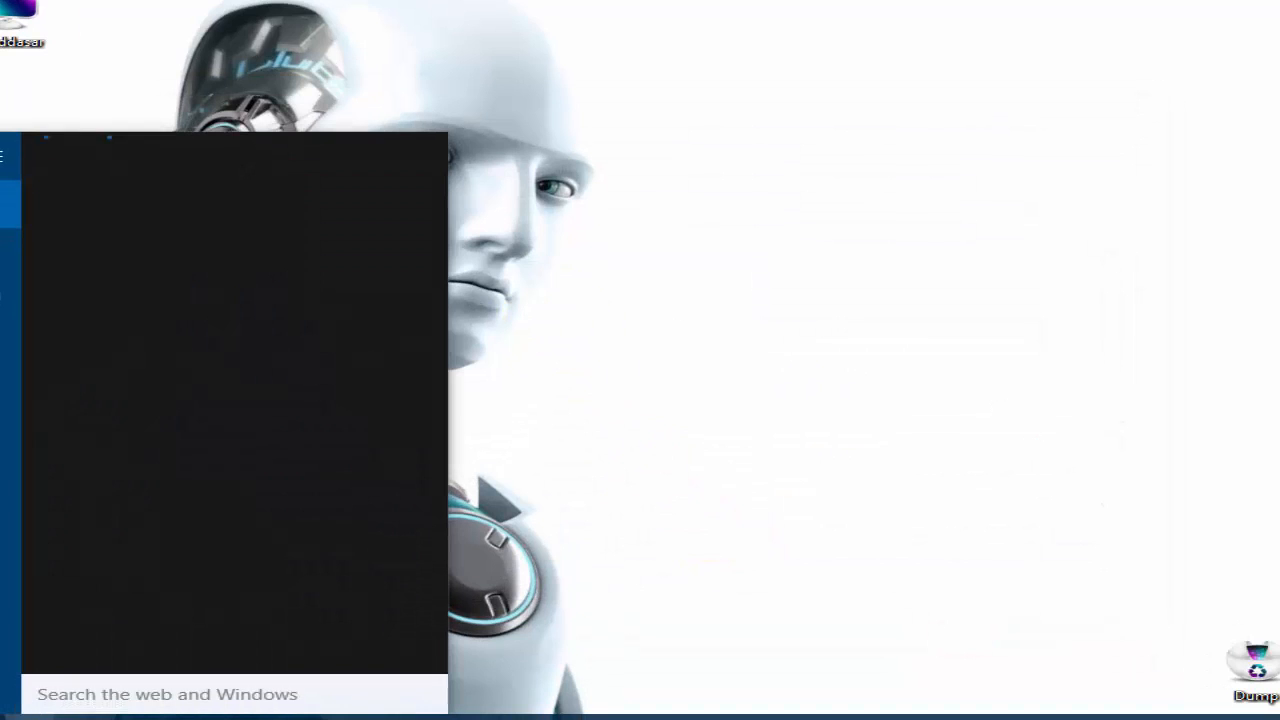
type("sql")
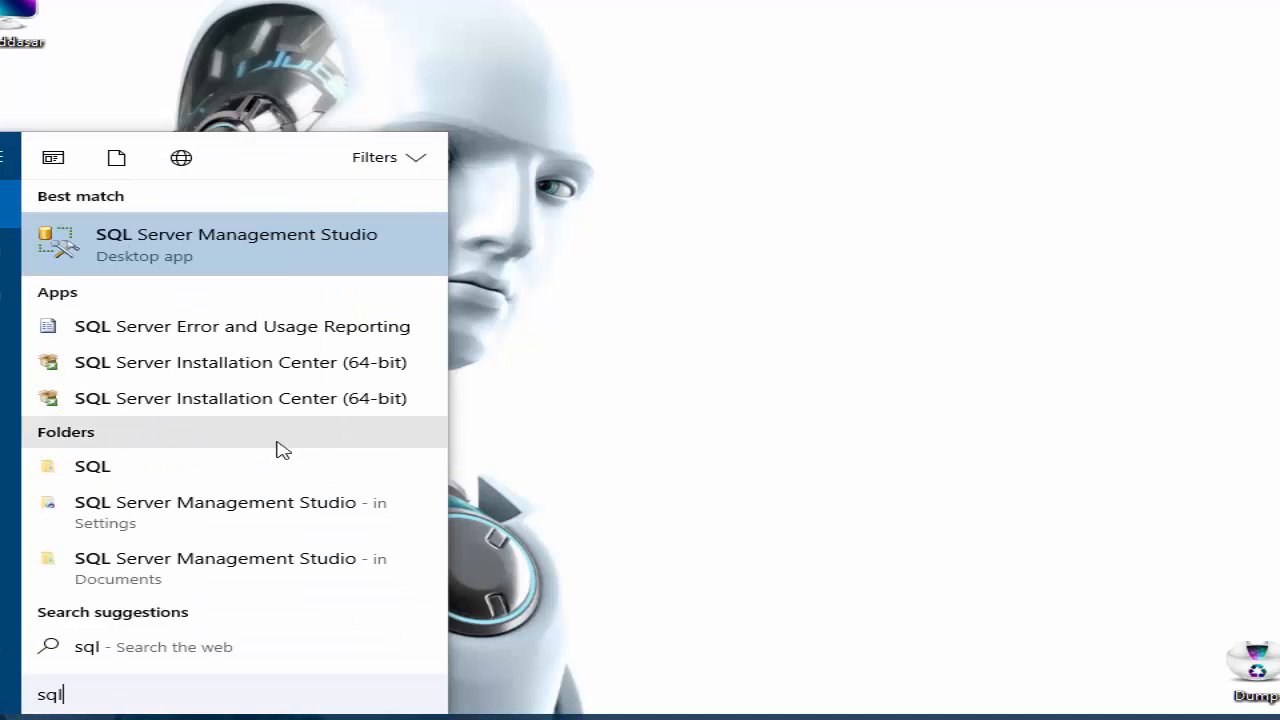
right_click(248, 246)
left_click(305, 262)
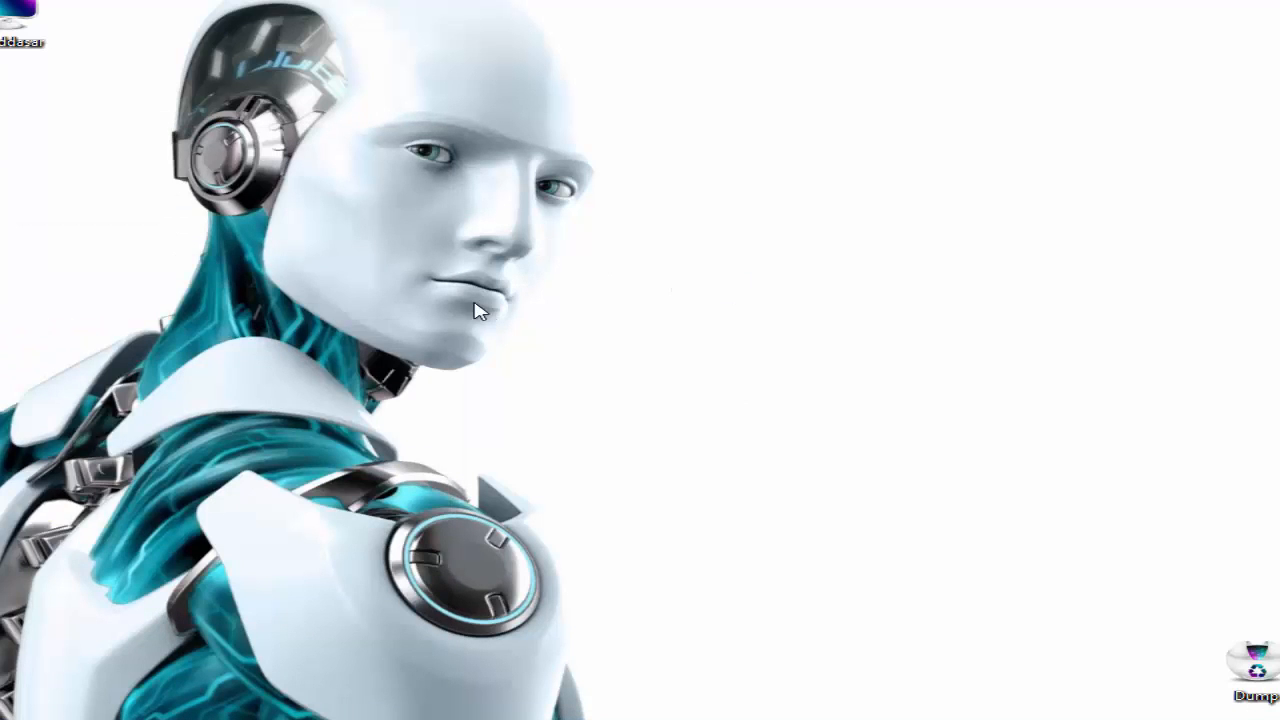
right_click(631, 295)
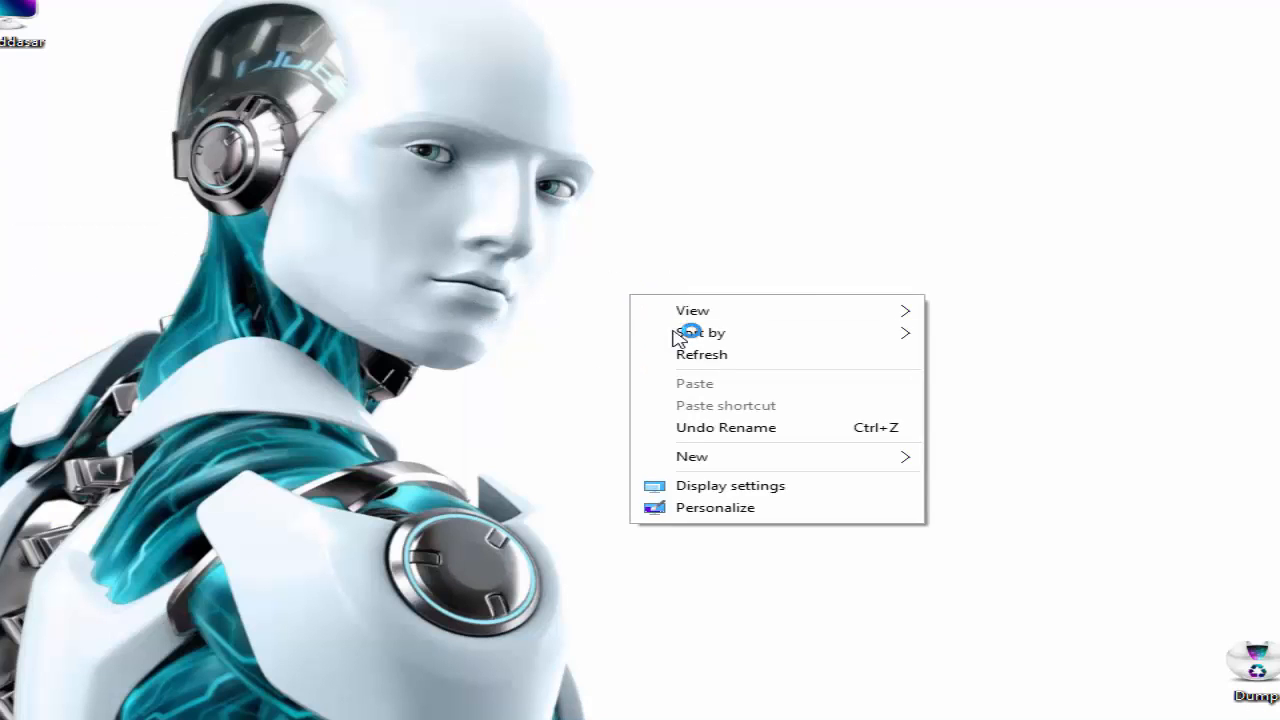
left_click(724, 355)
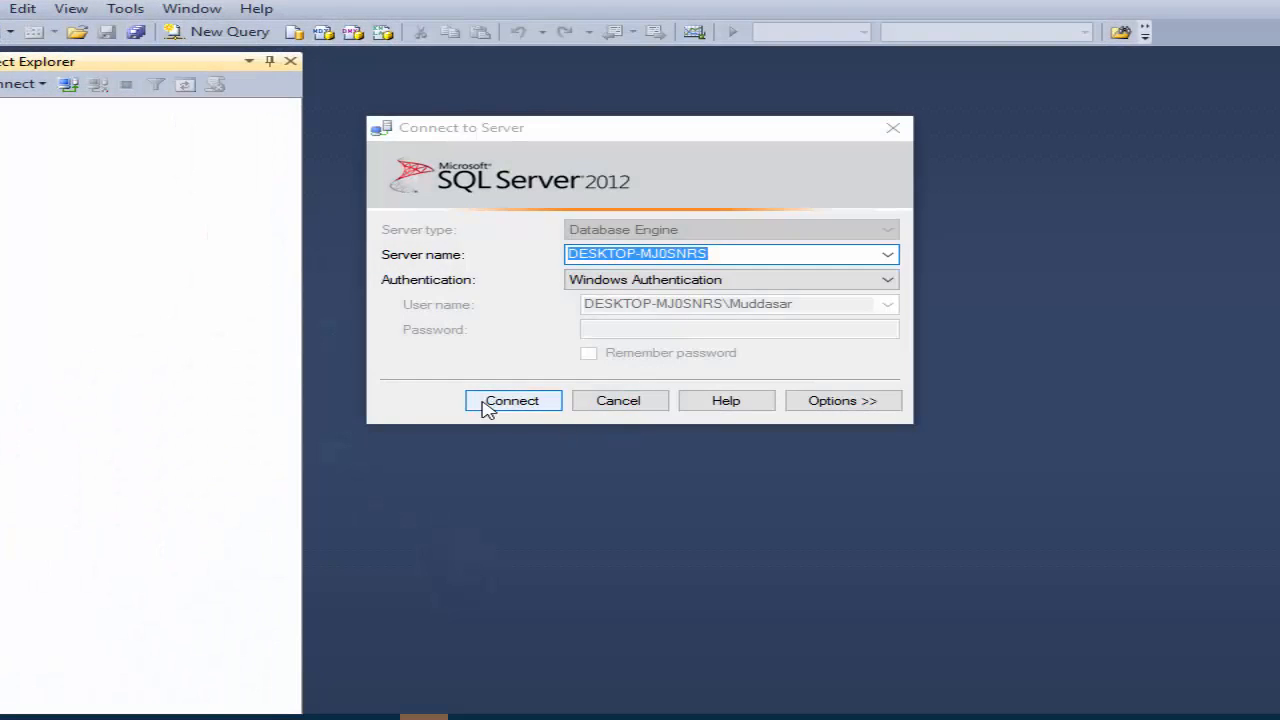
Connect to the local Database Engine with Windows Authentication and open a new query window
left_click(497, 405)
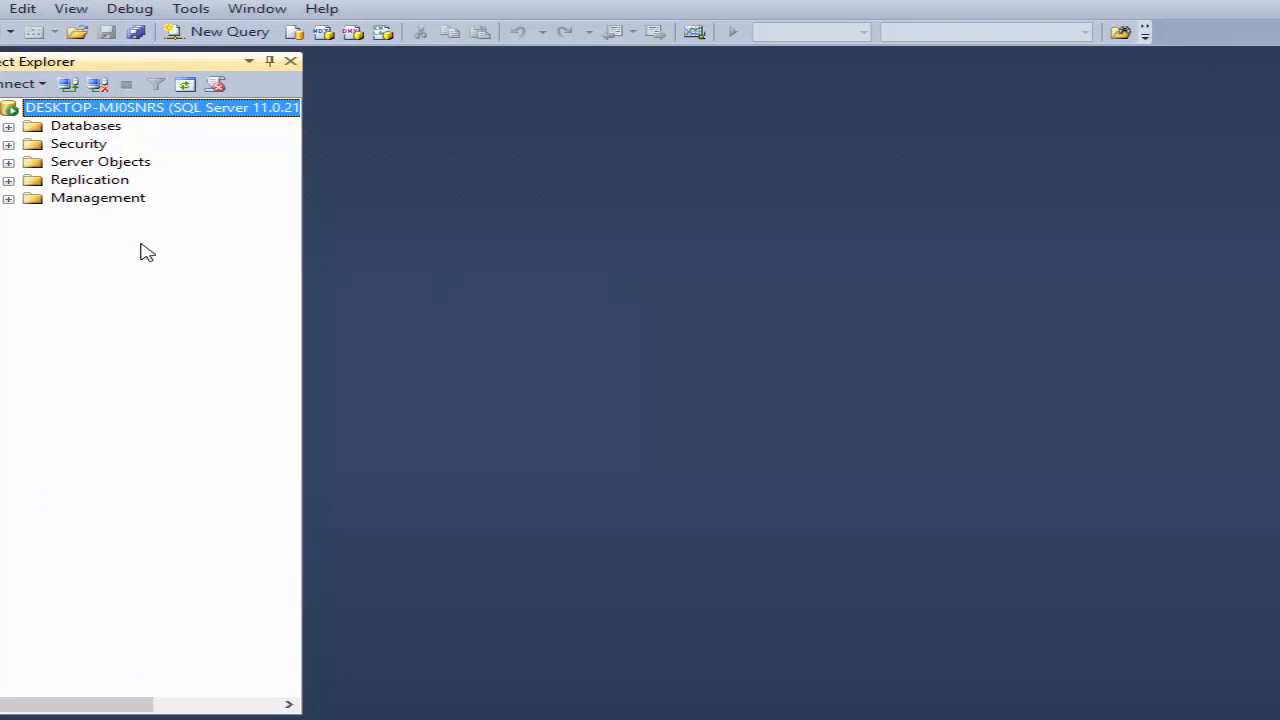
left_click(226, 36)
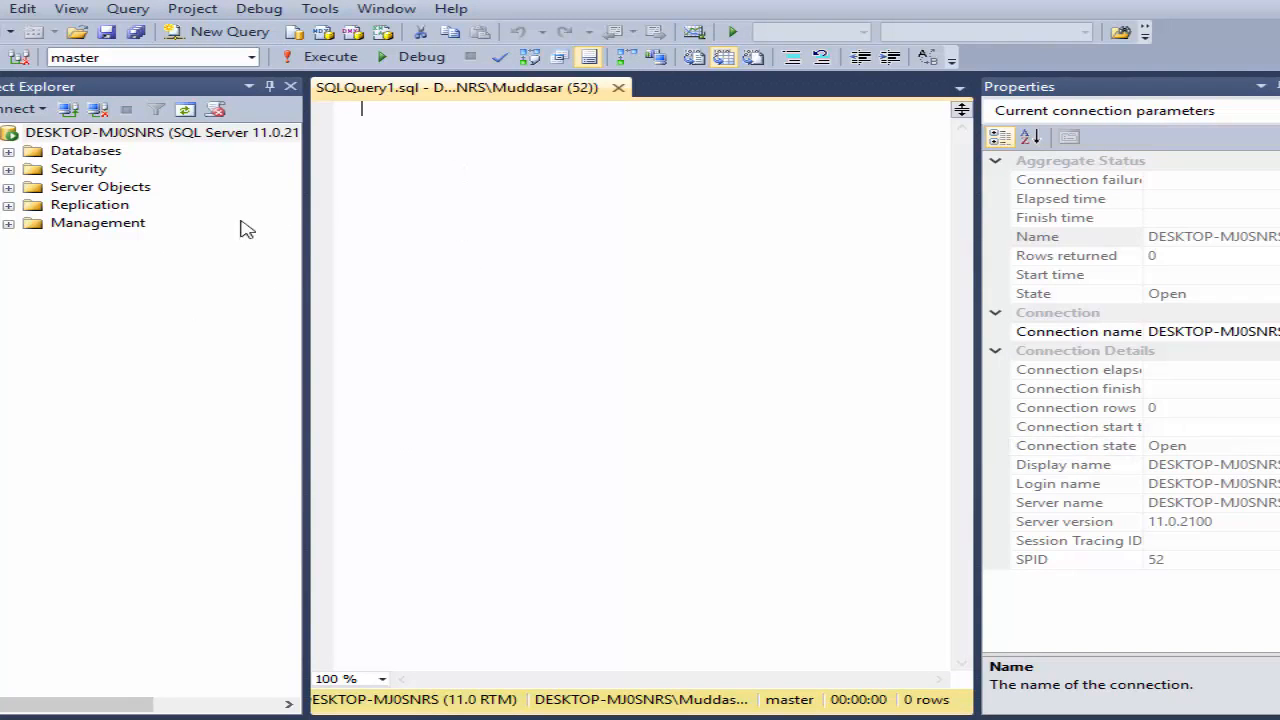
Create a new database named School on the connected server, keeping the default owner and file settings
left_click(8, 151)
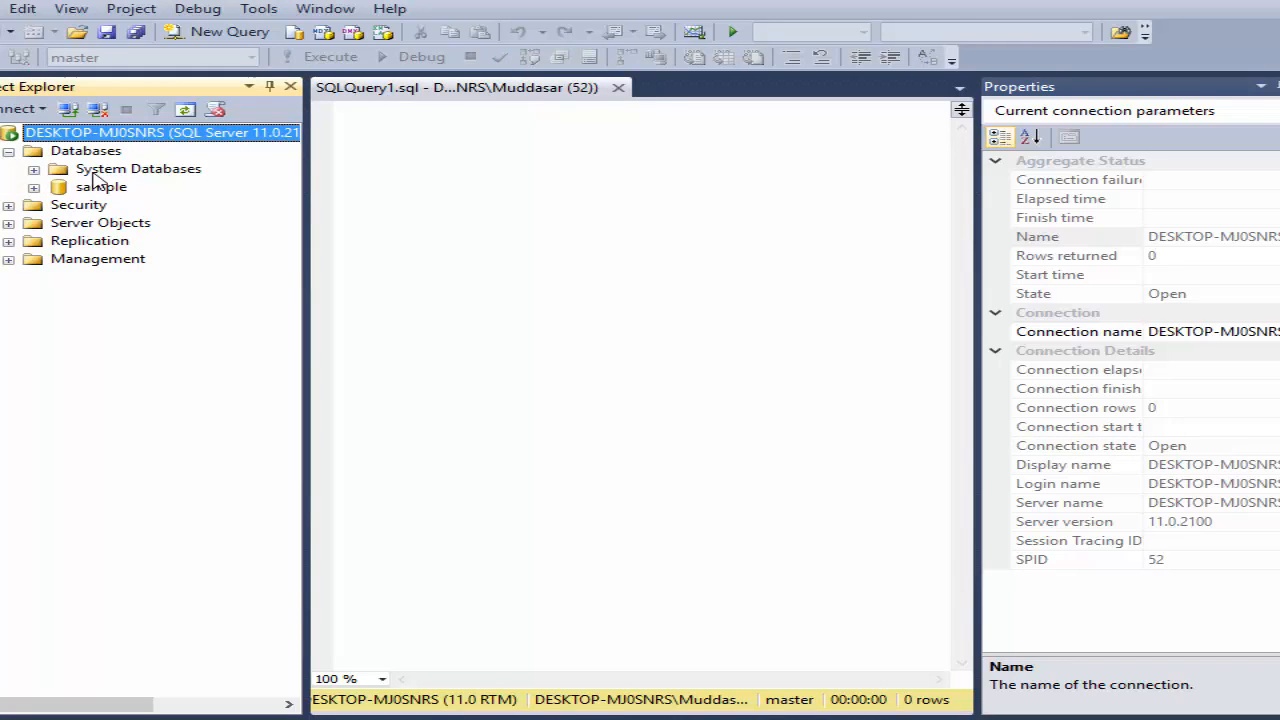
left_click(97, 185)
right_click(88, 189)
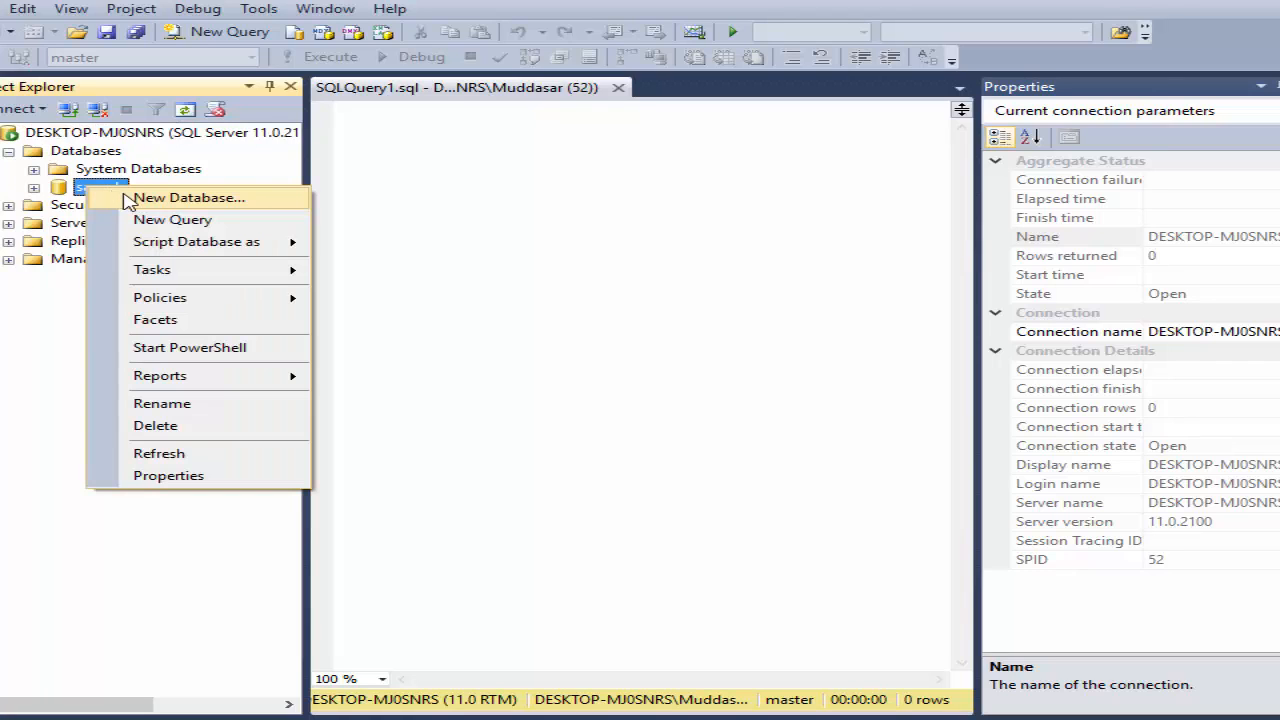
left_click(156, 200)
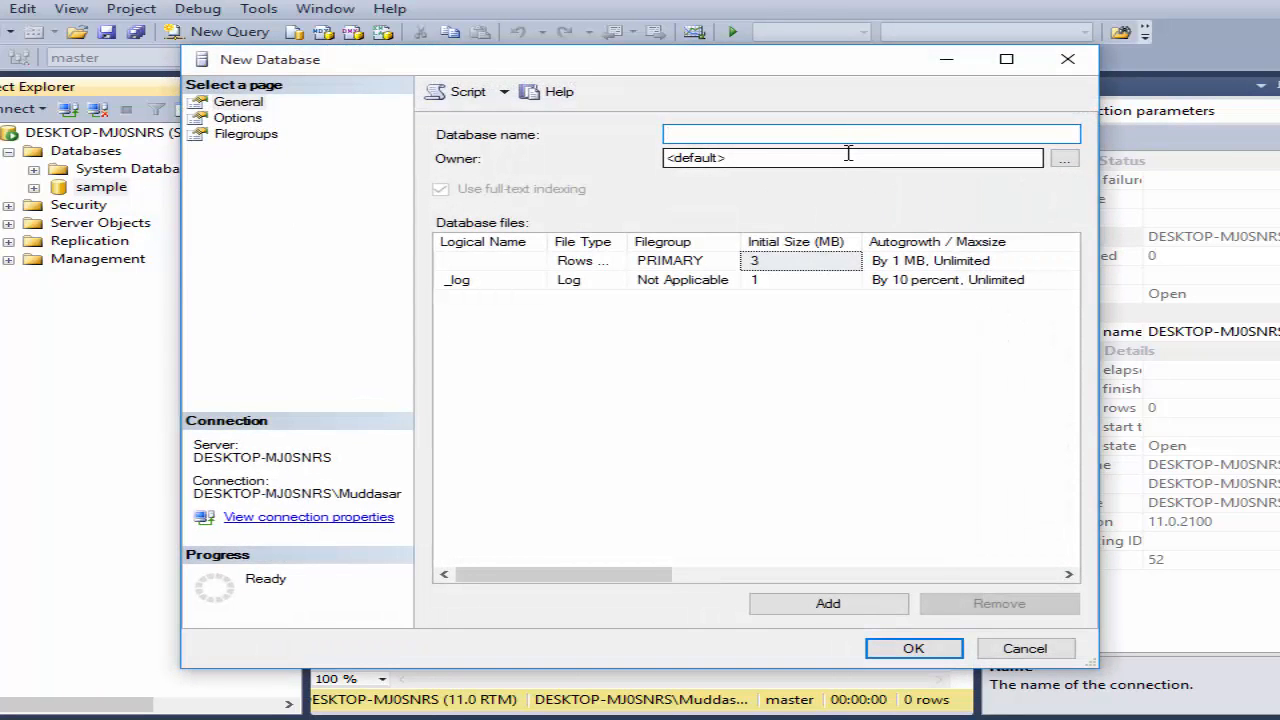
type("School")
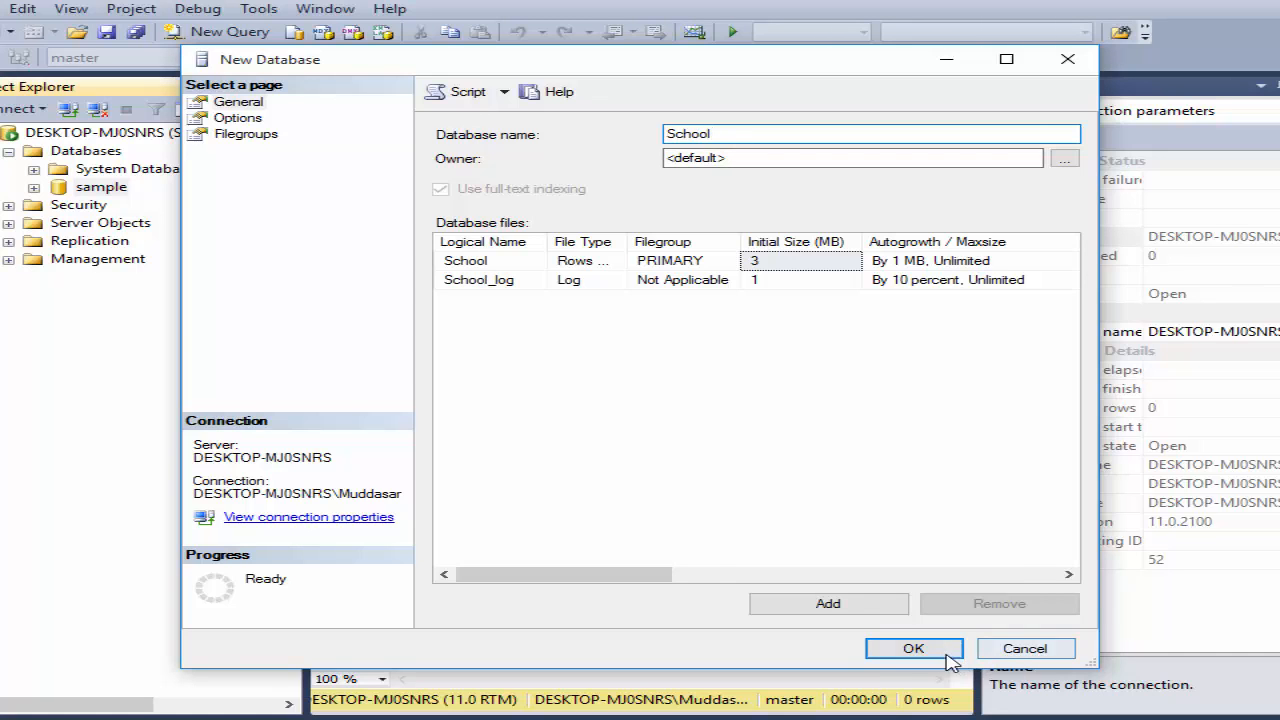
left_click(910, 648)
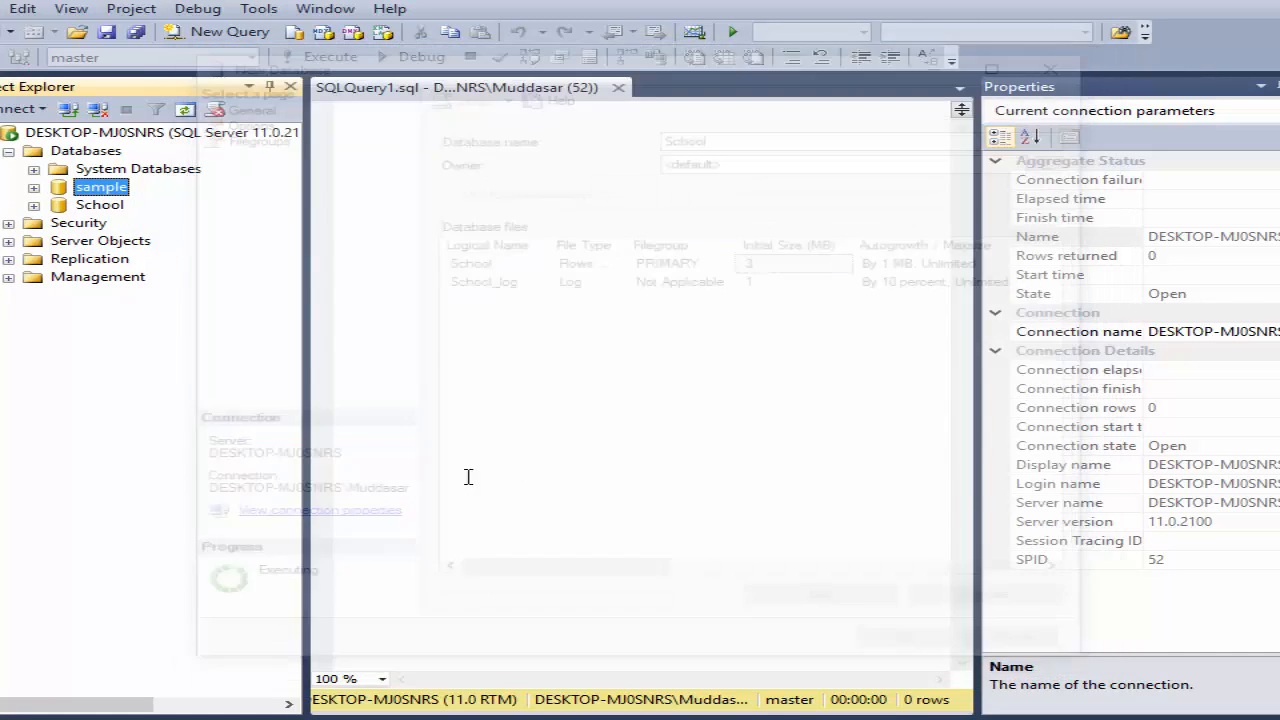
Start a new table in the School database
right_click(84, 210)
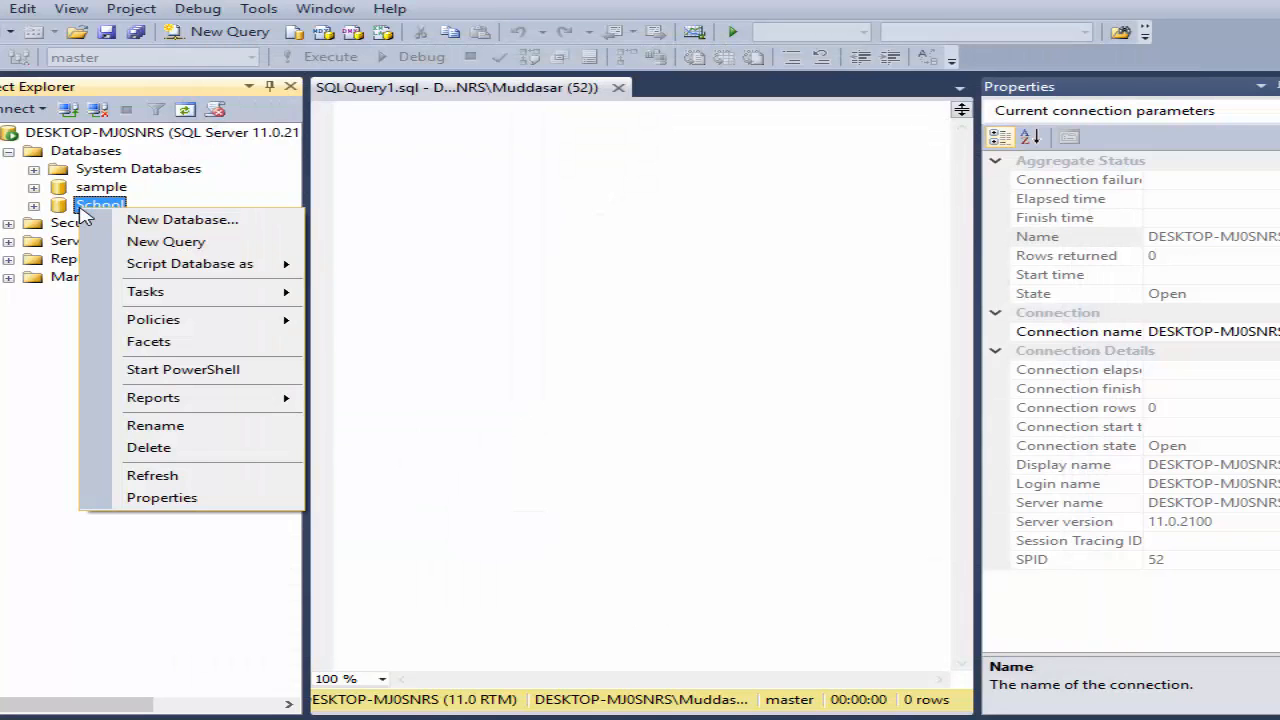
left_click(33, 206)
right_click(121, 242)
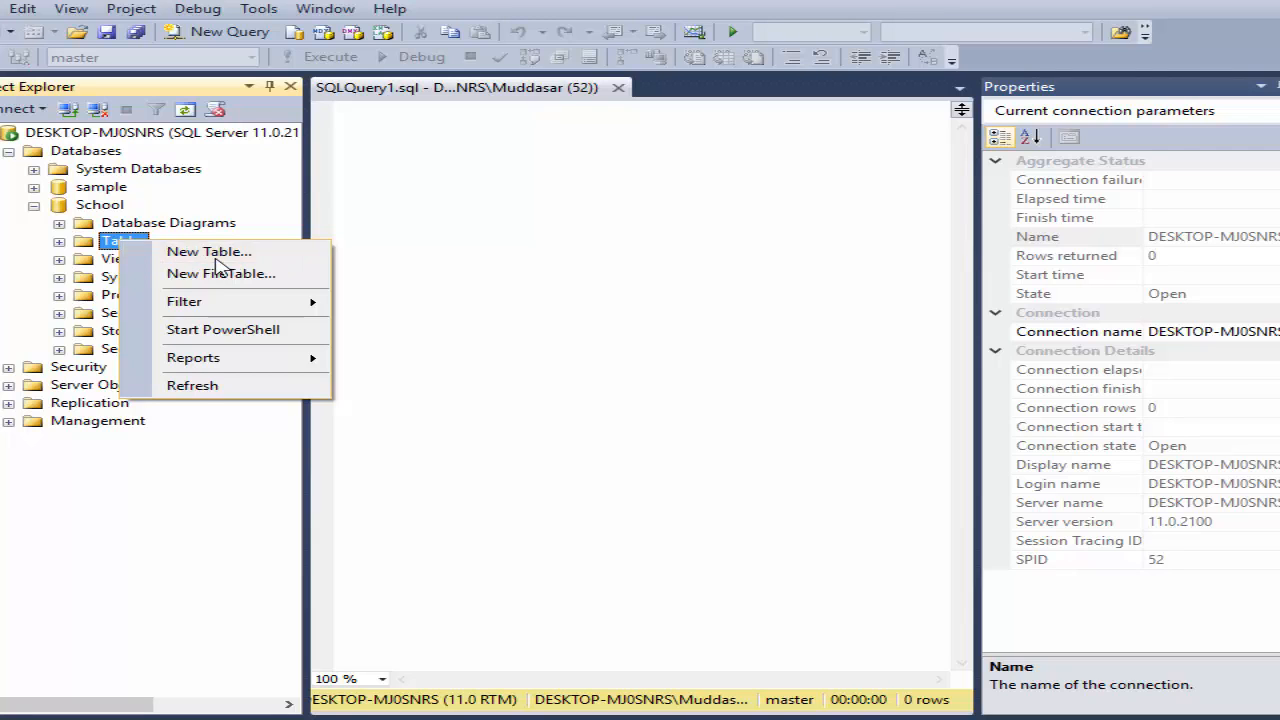
left_click(240, 255)
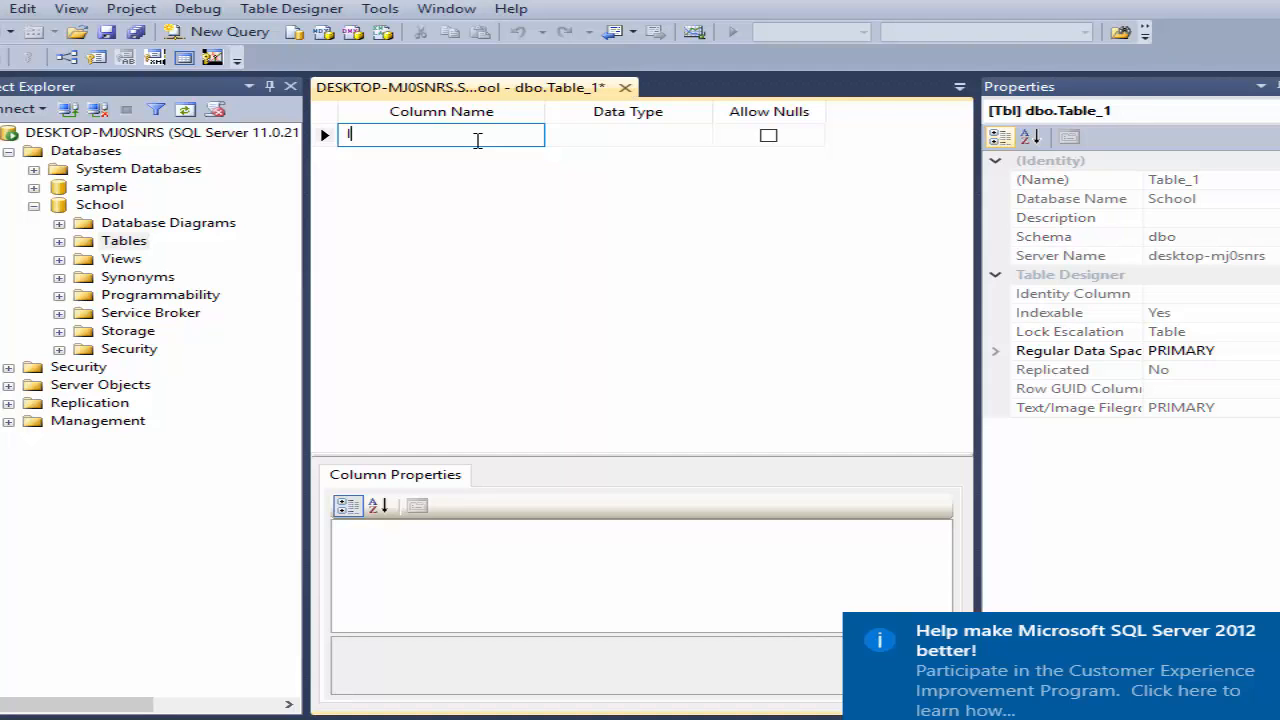
Define an ID column of type int that disallows nulls and set it as the table's primary key
type("D")
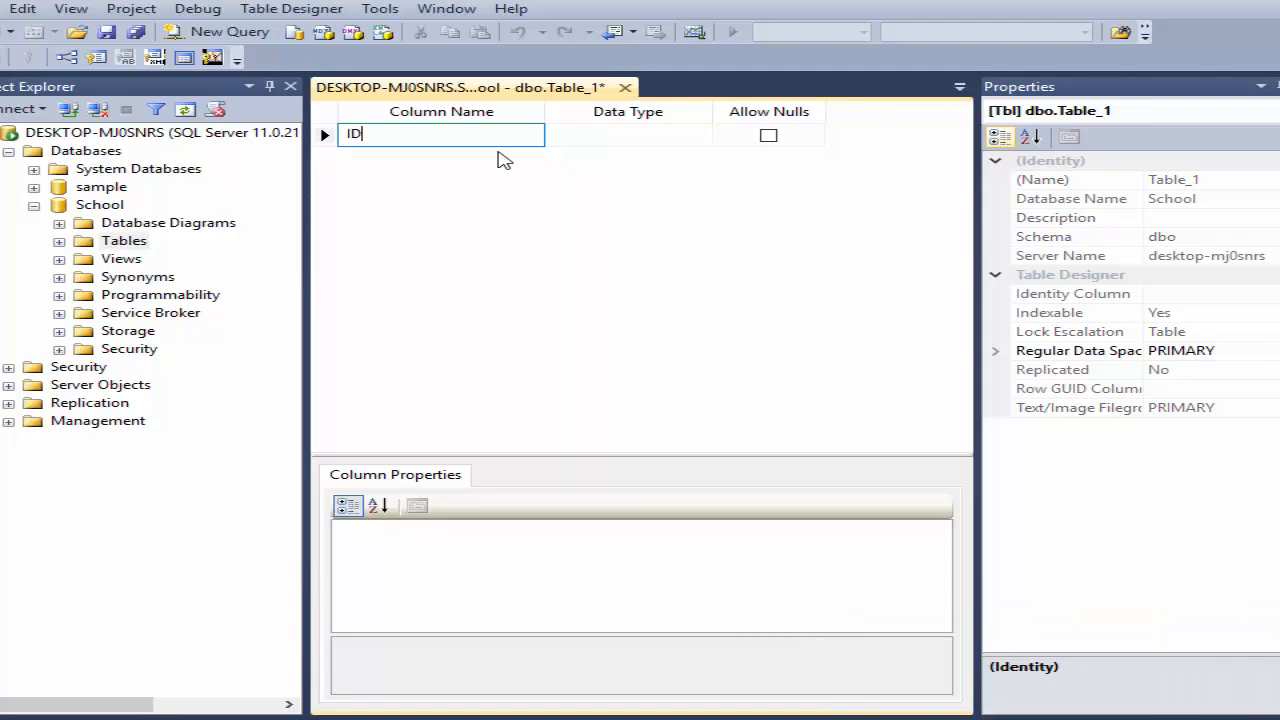
left_click(595, 134)
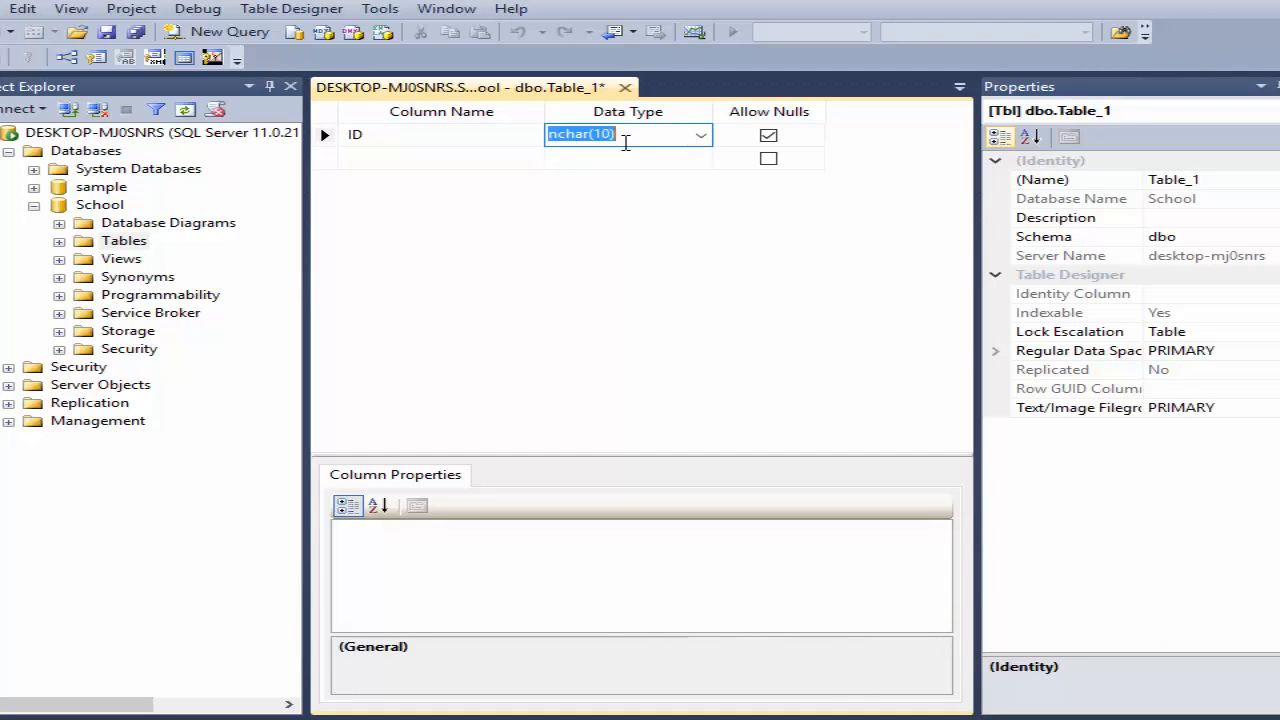
left_click(701, 135)
scroll(640, 211, "up", 4)
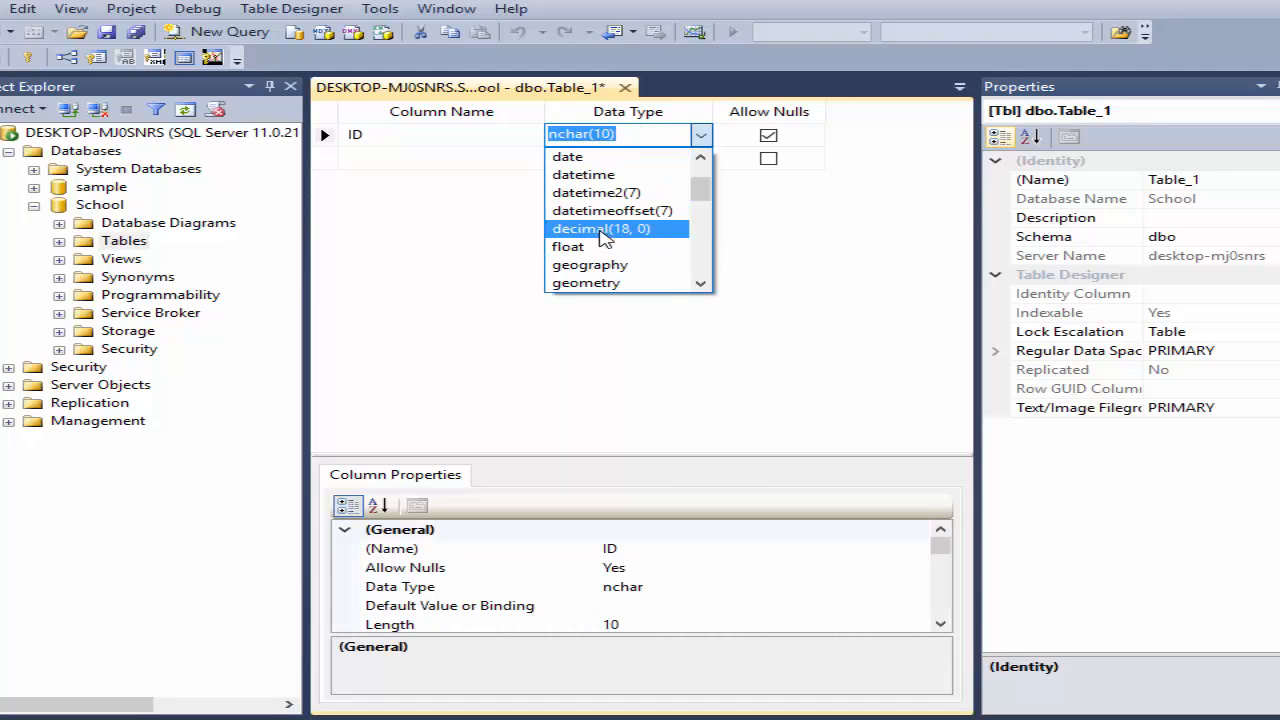
scroll(622, 208, "up", 1)
scroll(622, 208, "down", 3)
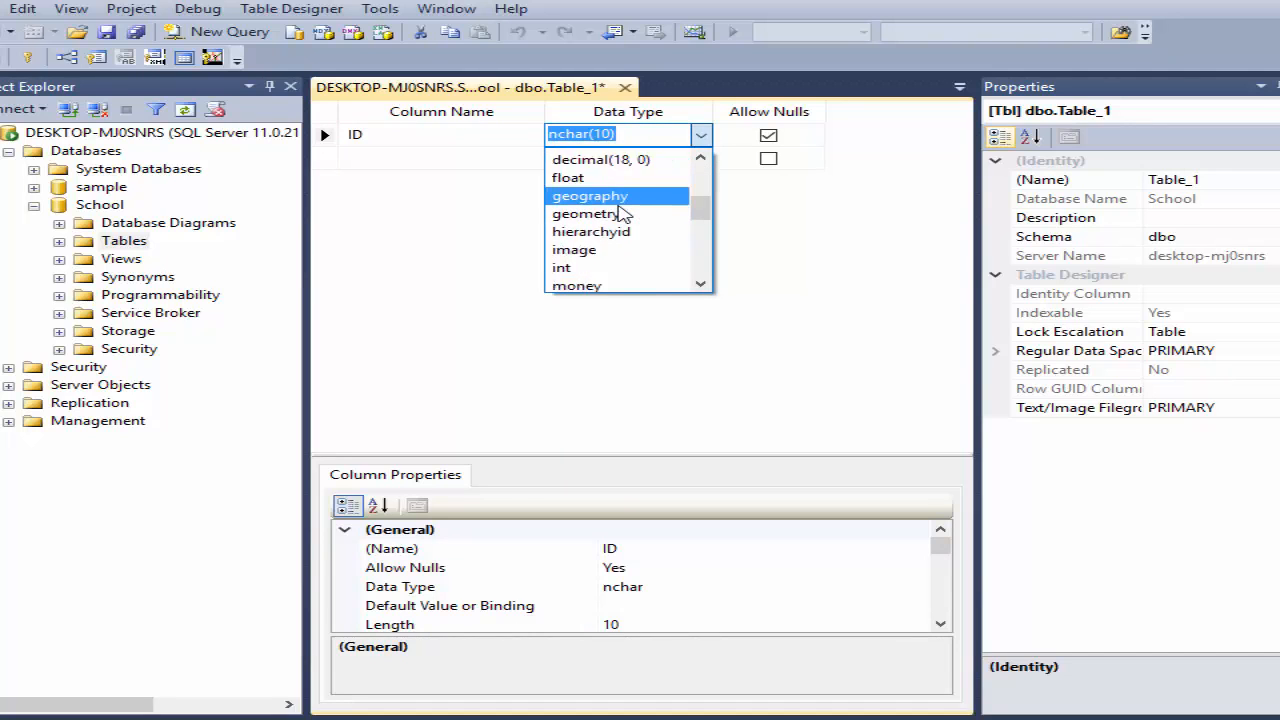
left_click(590, 231)
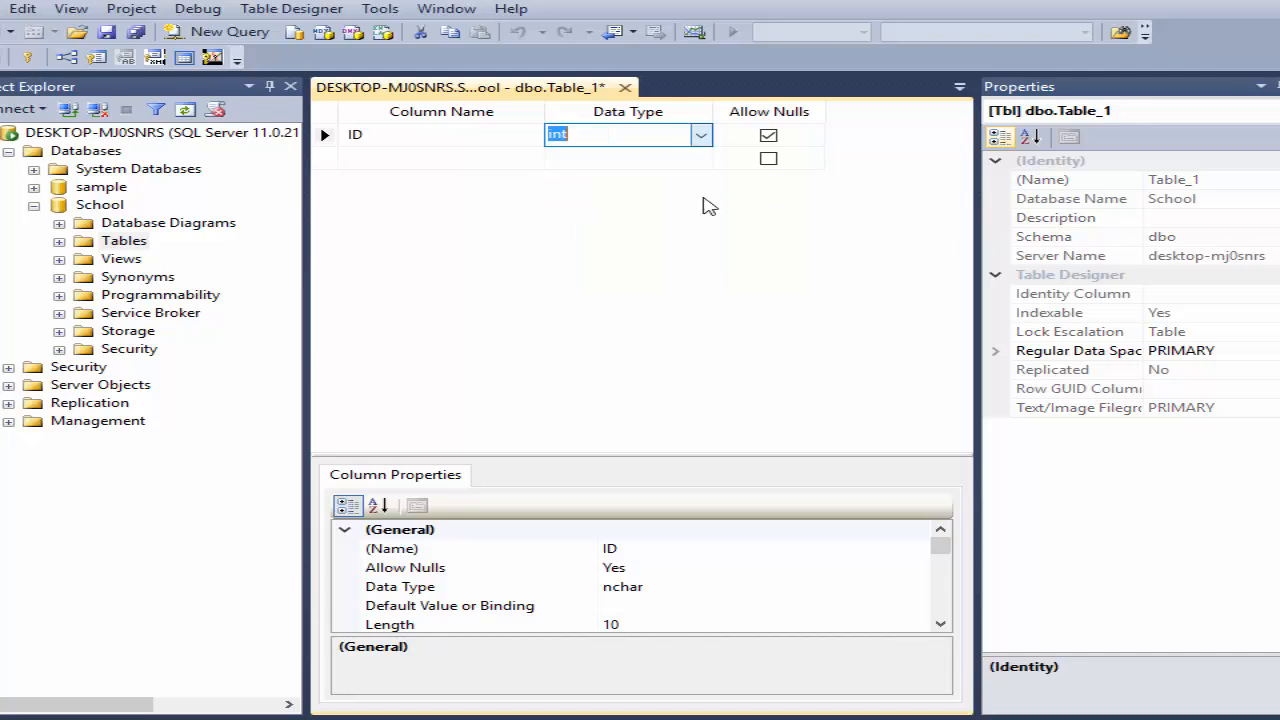
left_click(766, 138)
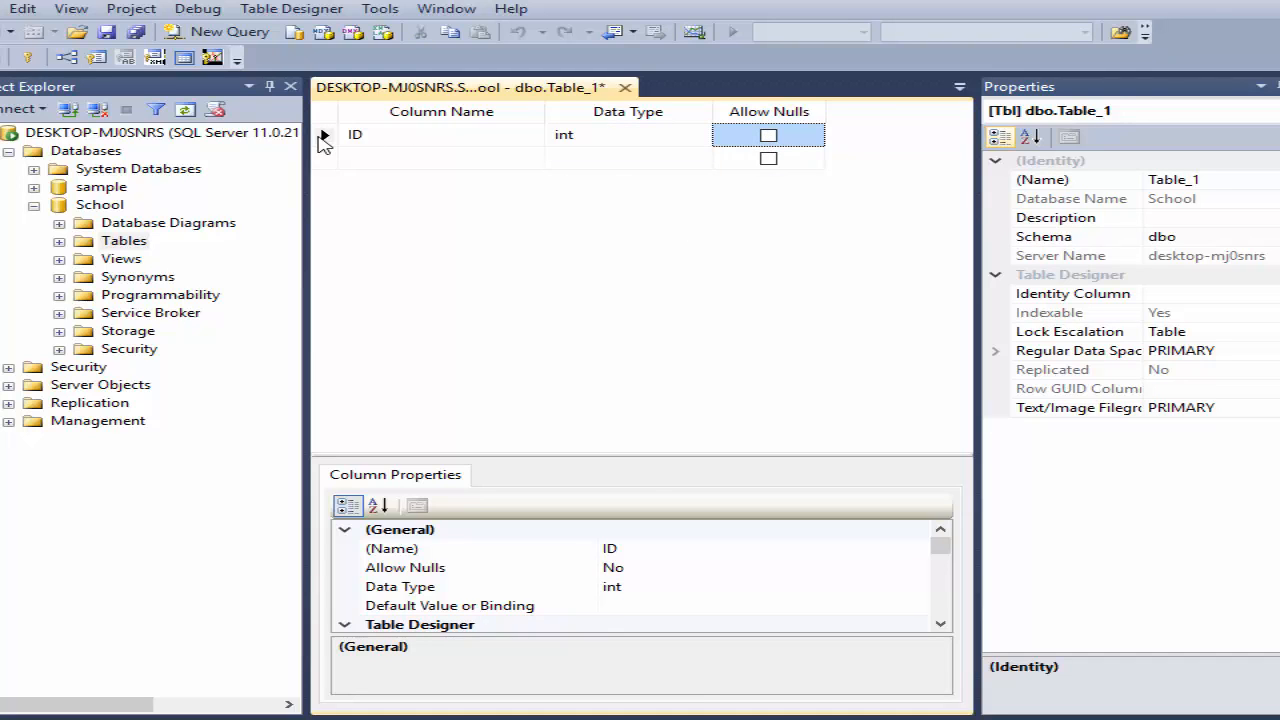
right_click(322, 140)
left_click(358, 152)
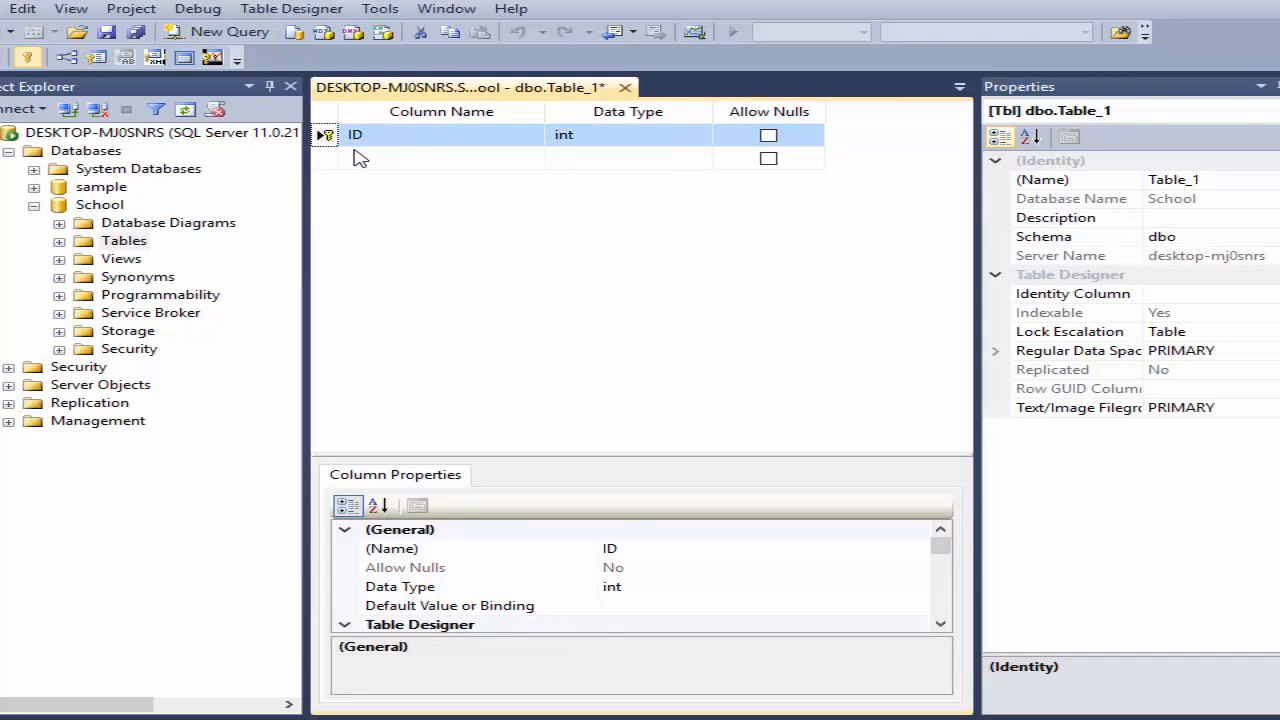
Add Name and FatherName columns below ID, both with data type nchar(10) and allowing nulls
left_click(391, 159)
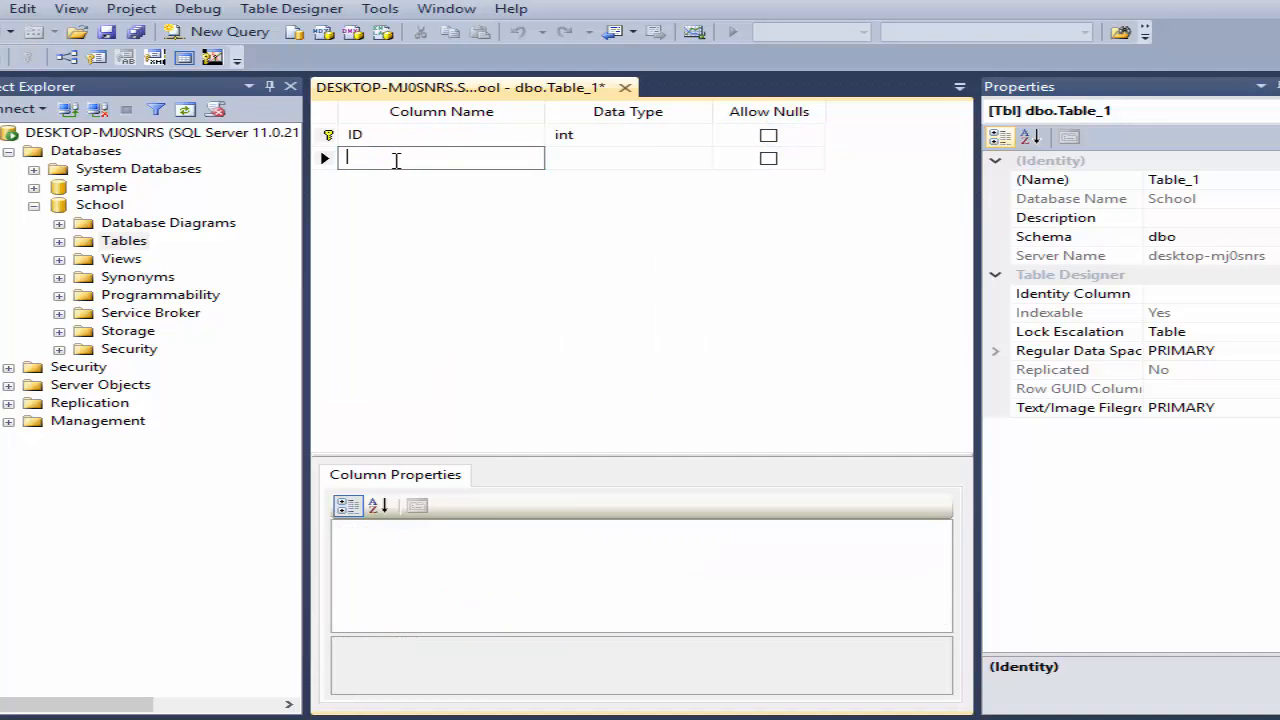
type("Name")
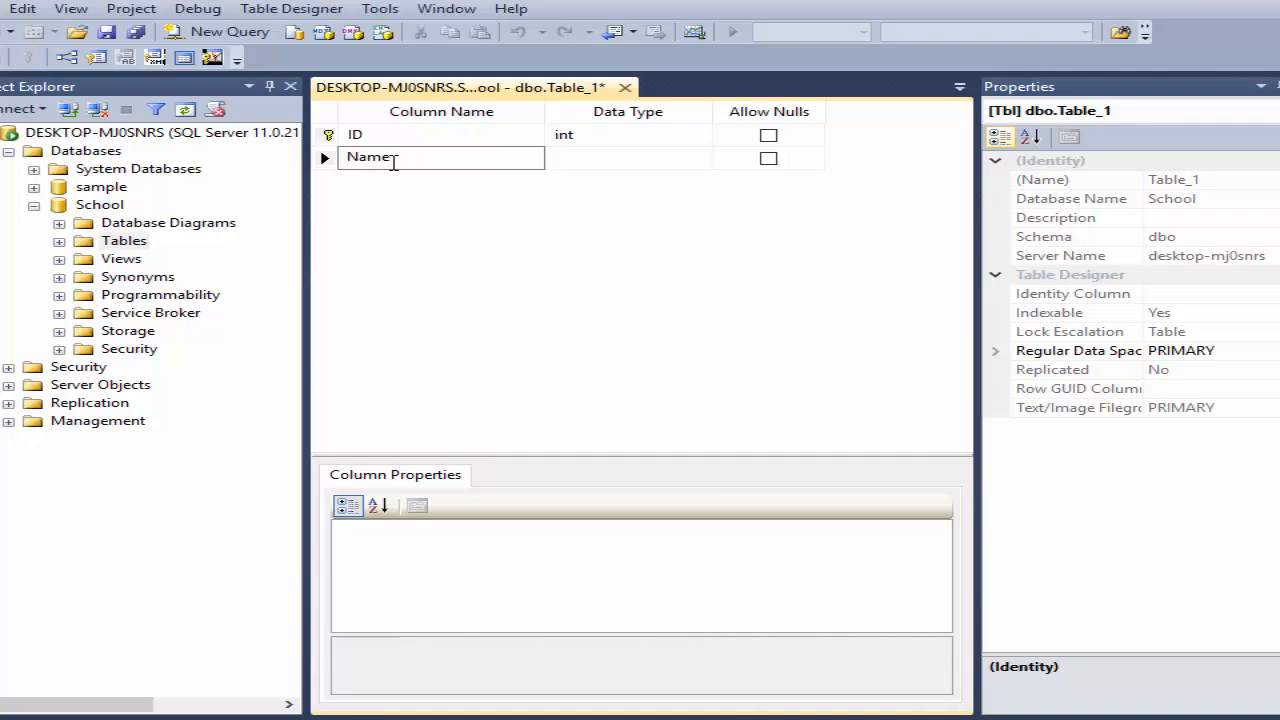
left_click(652, 163)
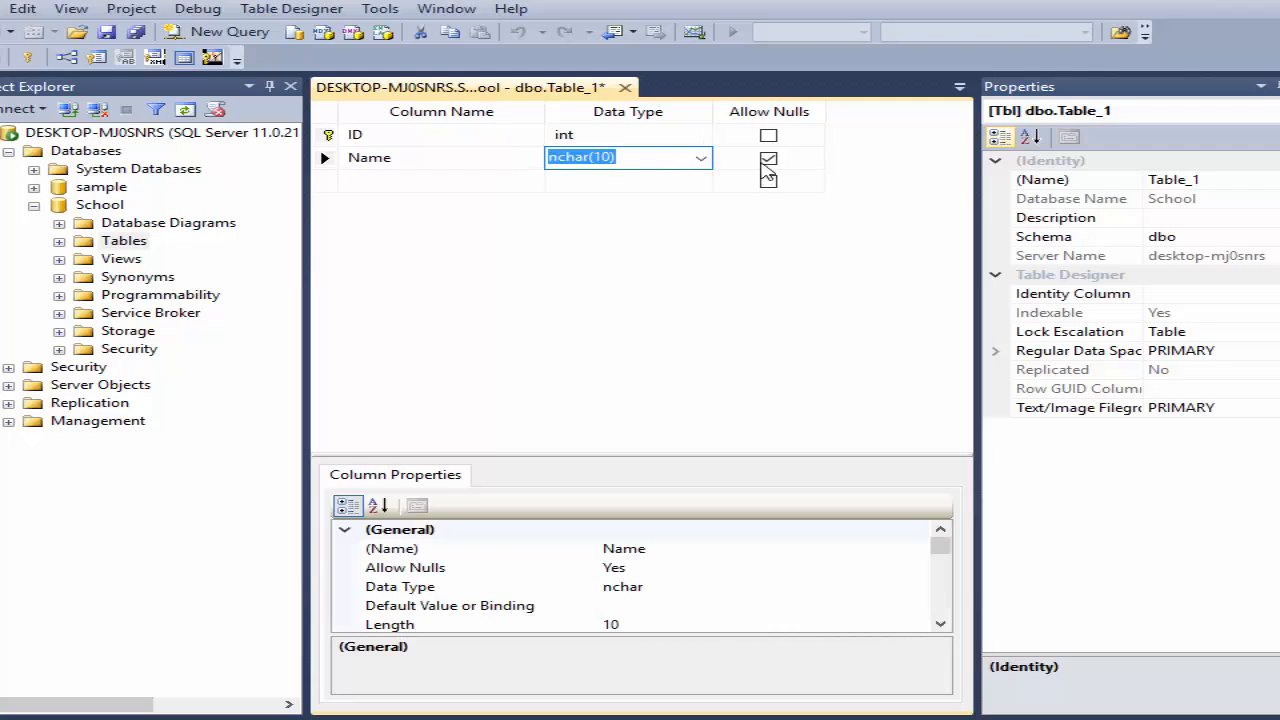
left_click(360, 181)
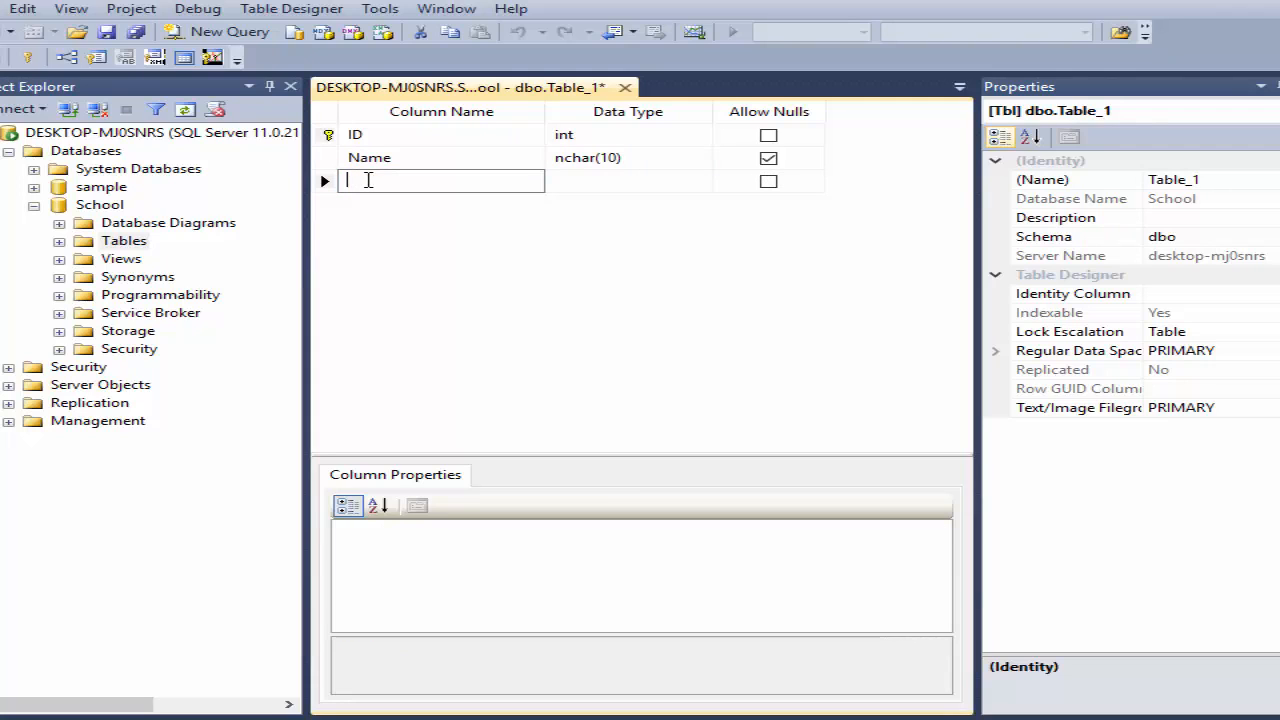
type("Father")
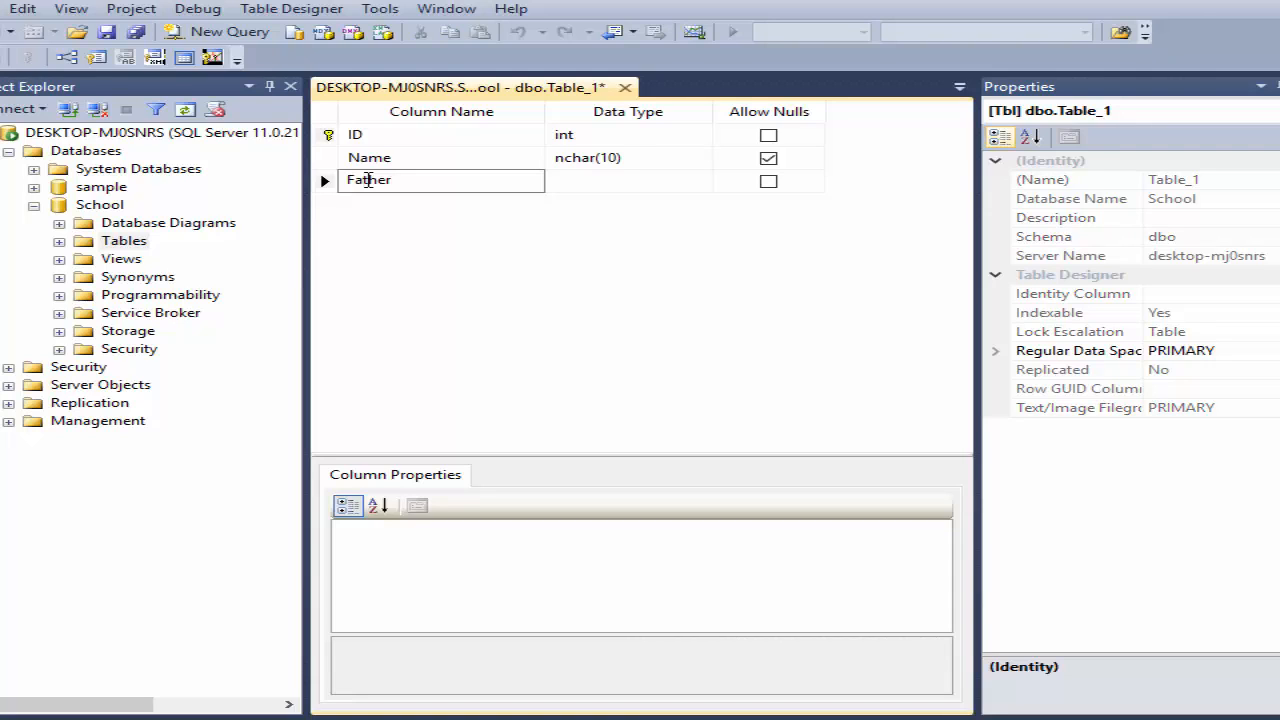
type("Name")
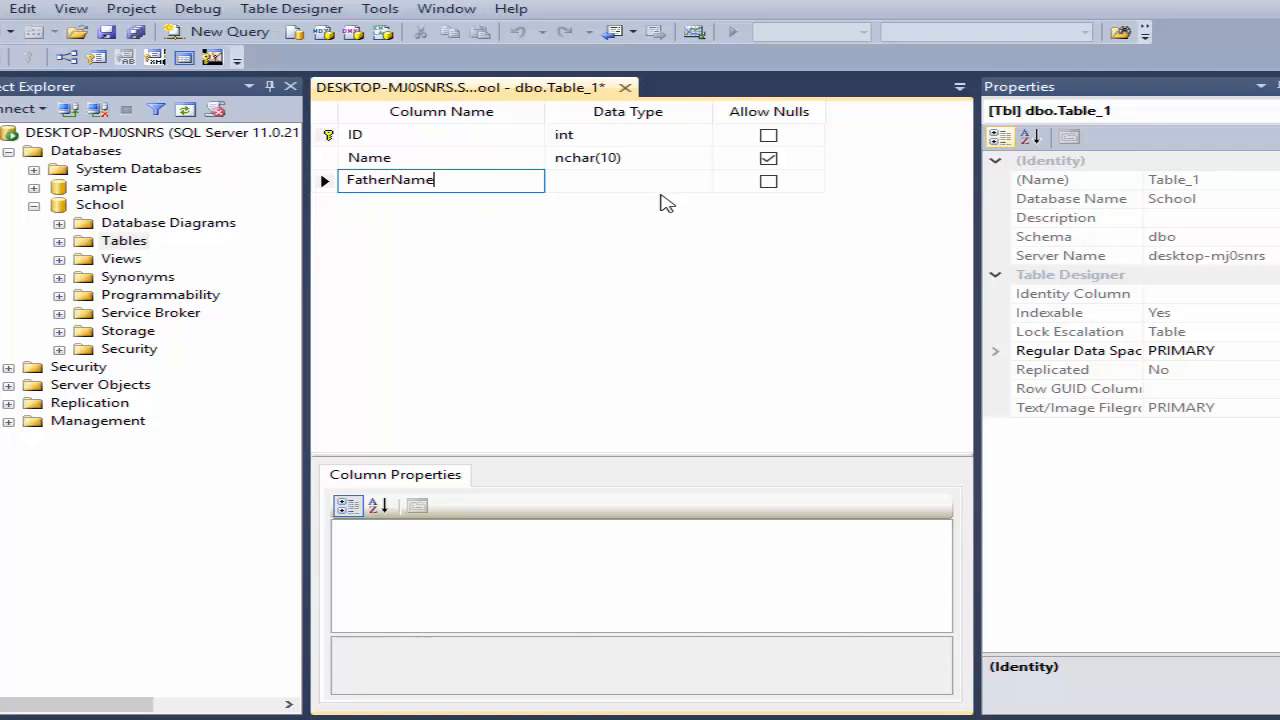
left_click(655, 190)
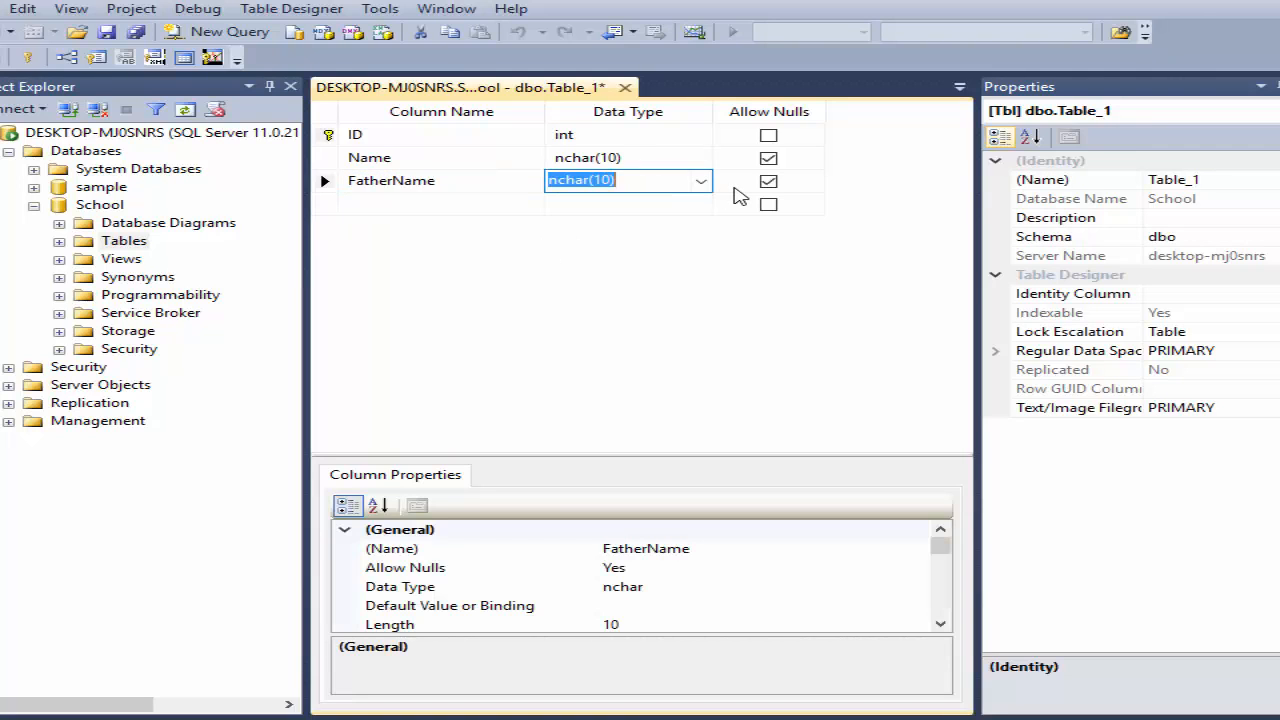
Add a Contact column below FatherName with data type int, allowing nulls
left_click(390, 204)
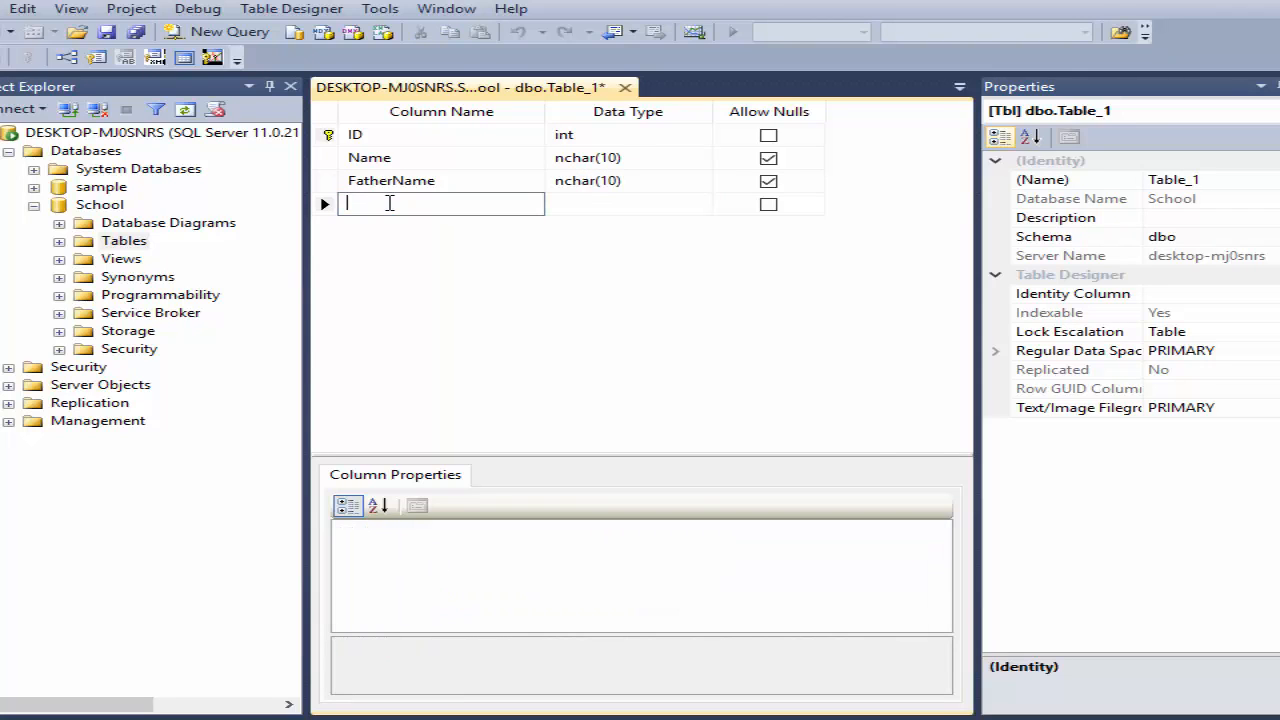
type("C")
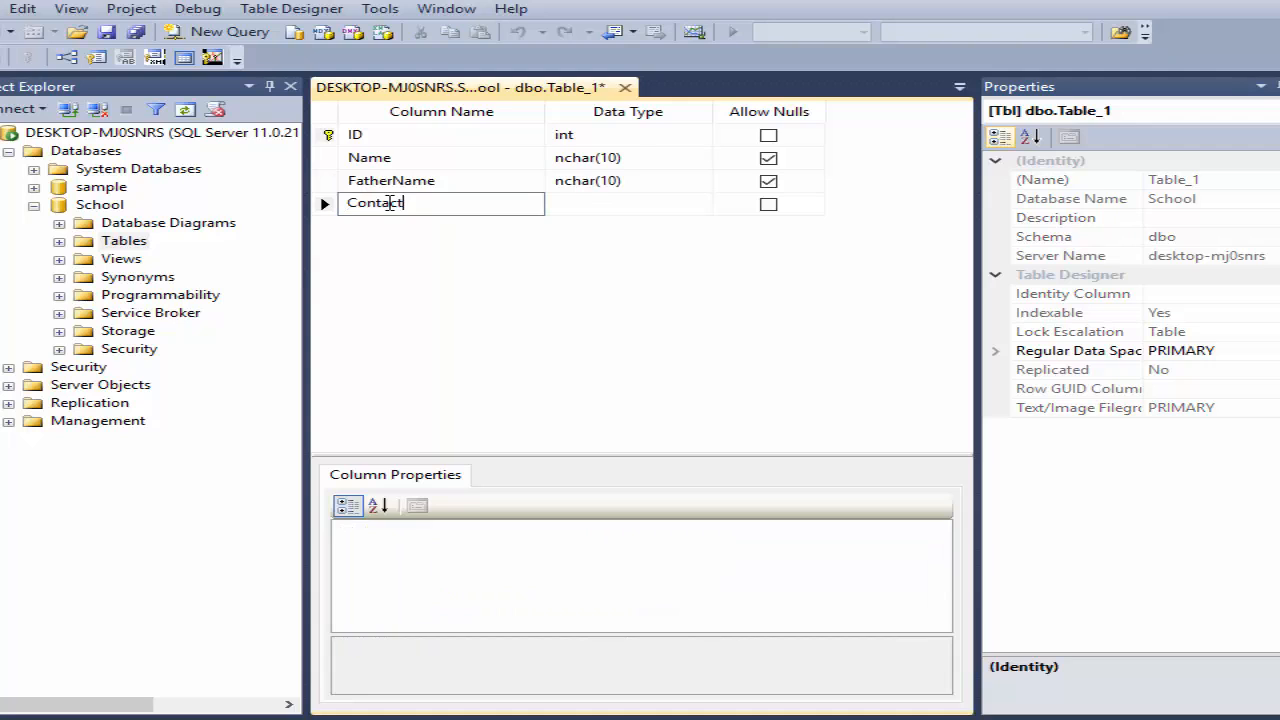
type("ontact")
key("Tab")
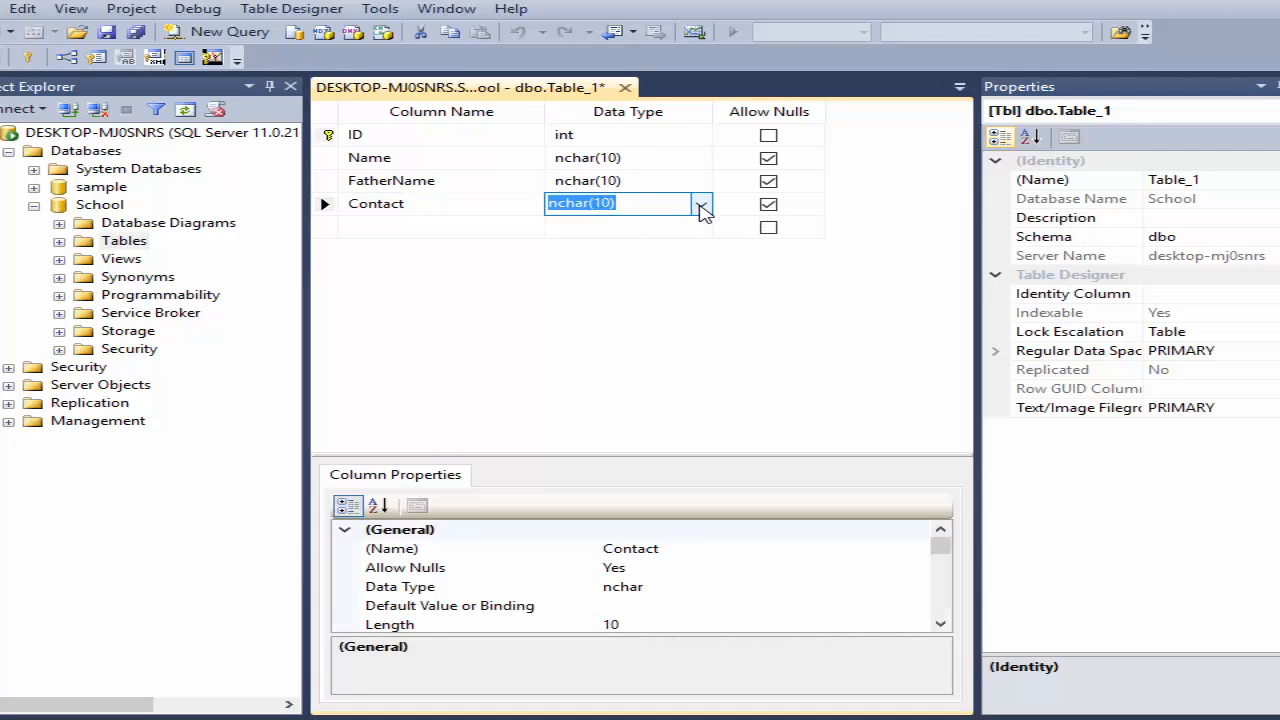
left_click(704, 207)
scroll(643, 251, "down", 1)
scroll(643, 277, "up", 3)
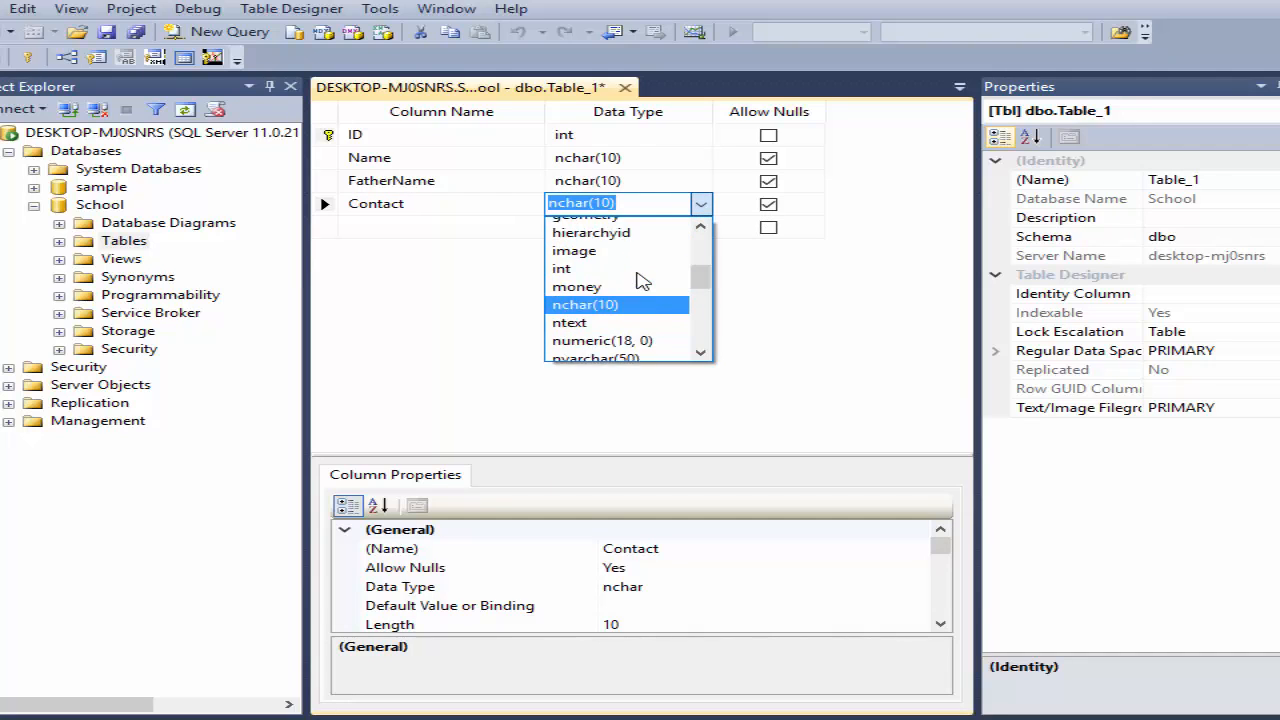
left_click(587, 299)
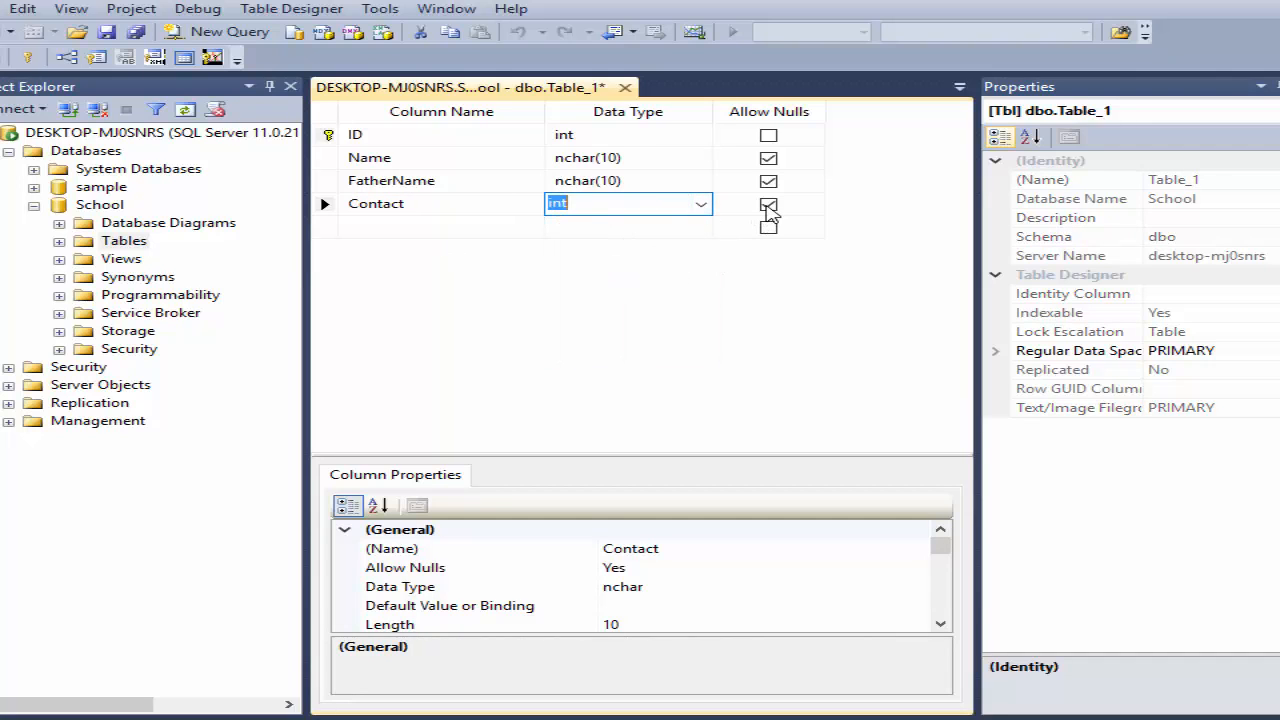
left_click(413, 226)
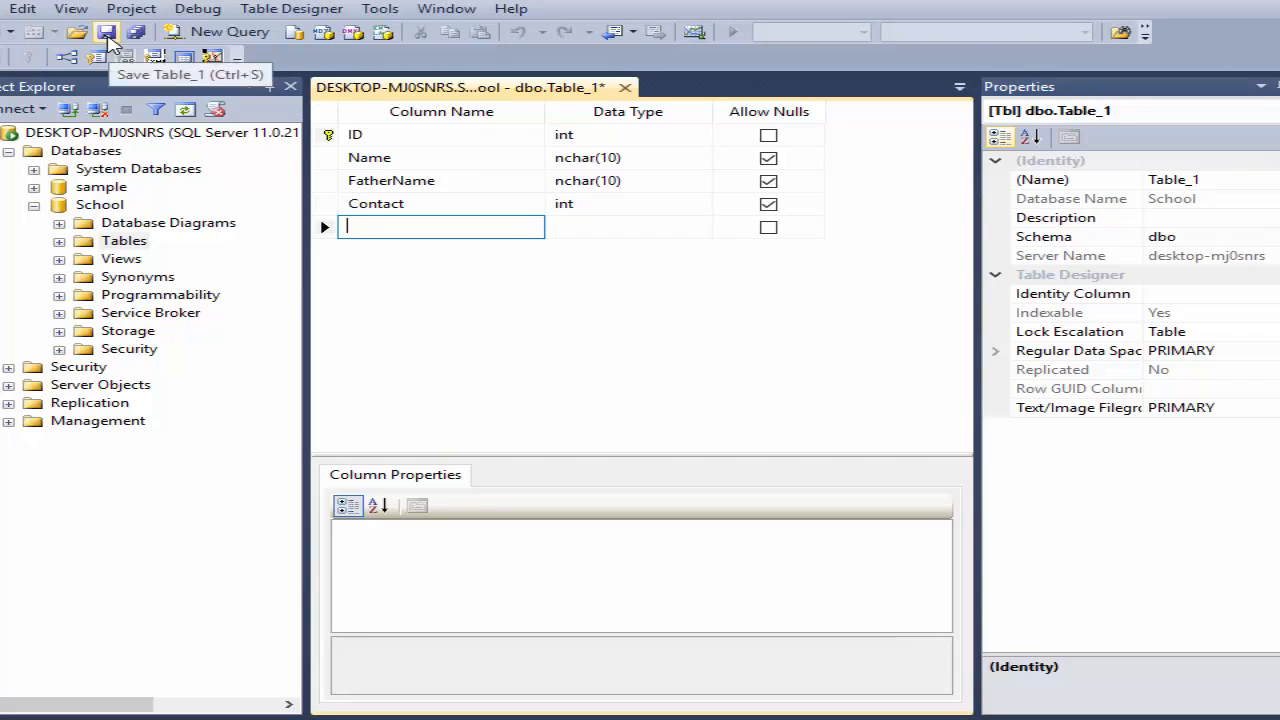
Save the new table under the name Student
left_click(106, 31)
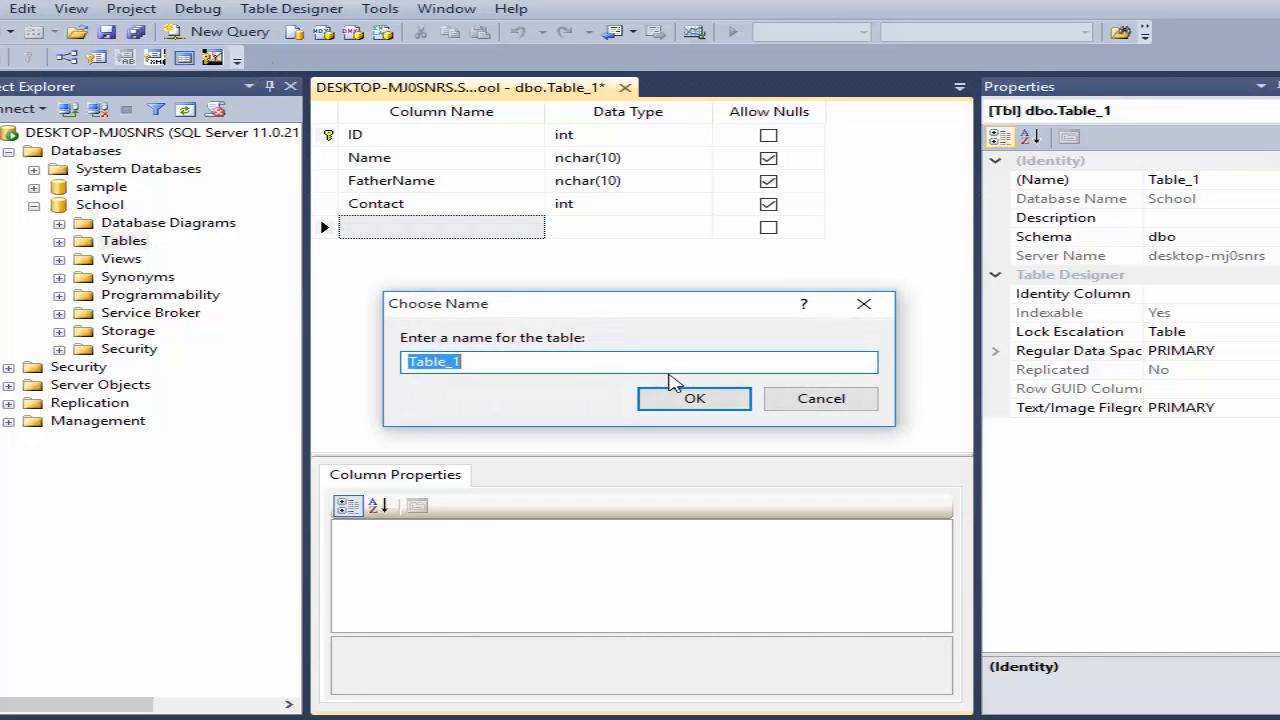
key("BackSpace")
type("Student")
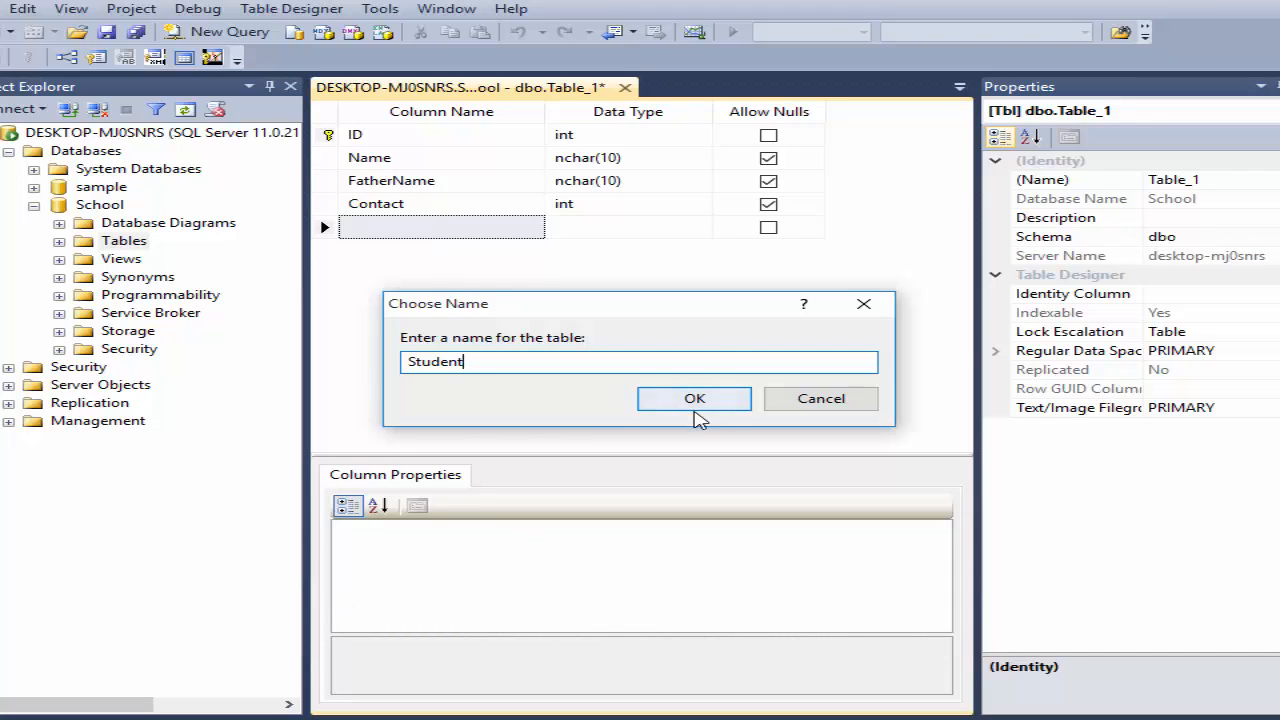
left_click(696, 399)
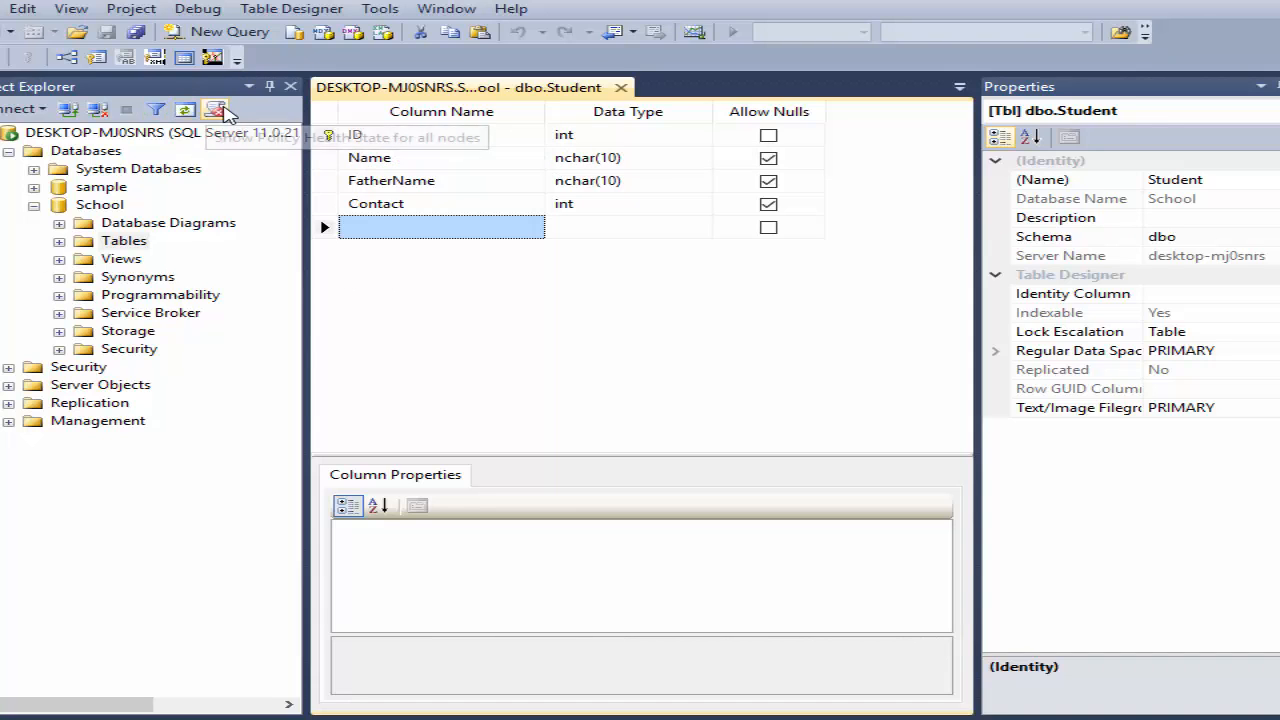
Refresh the object tree and expand the School database's Student table to examine its column definitions
left_click(185, 113)
left_click(59, 241)
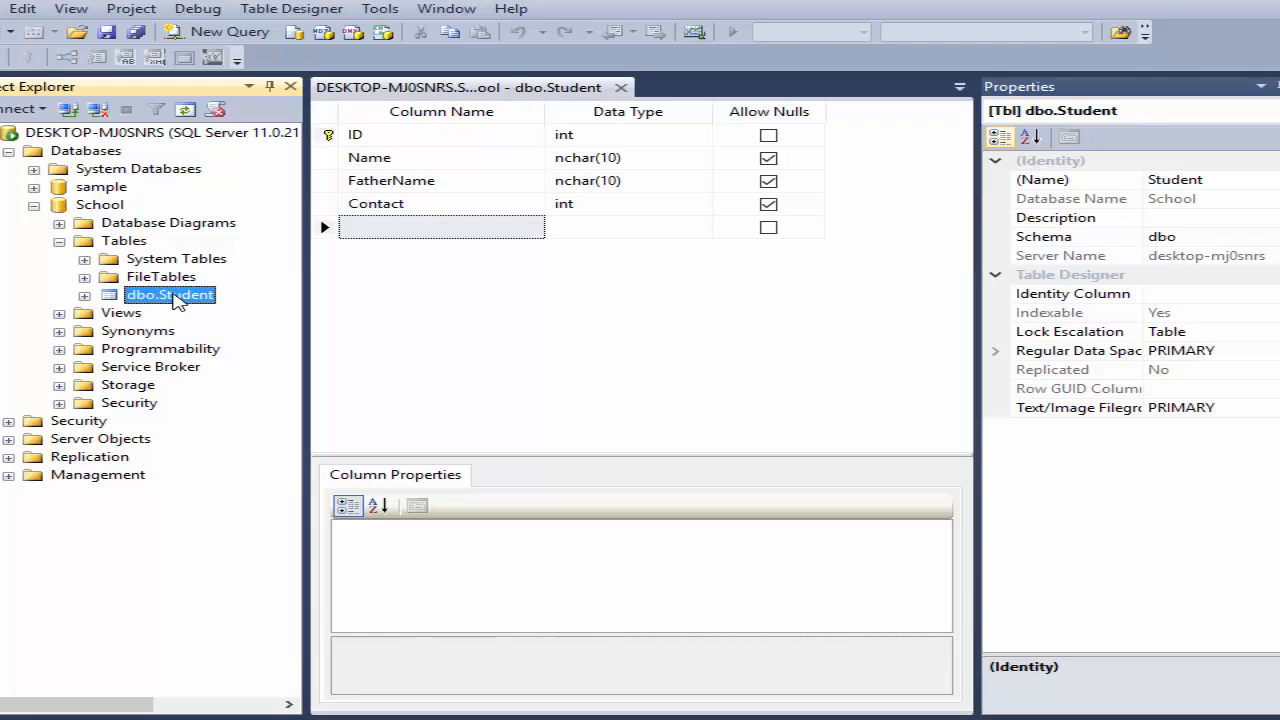
left_click(84, 296)
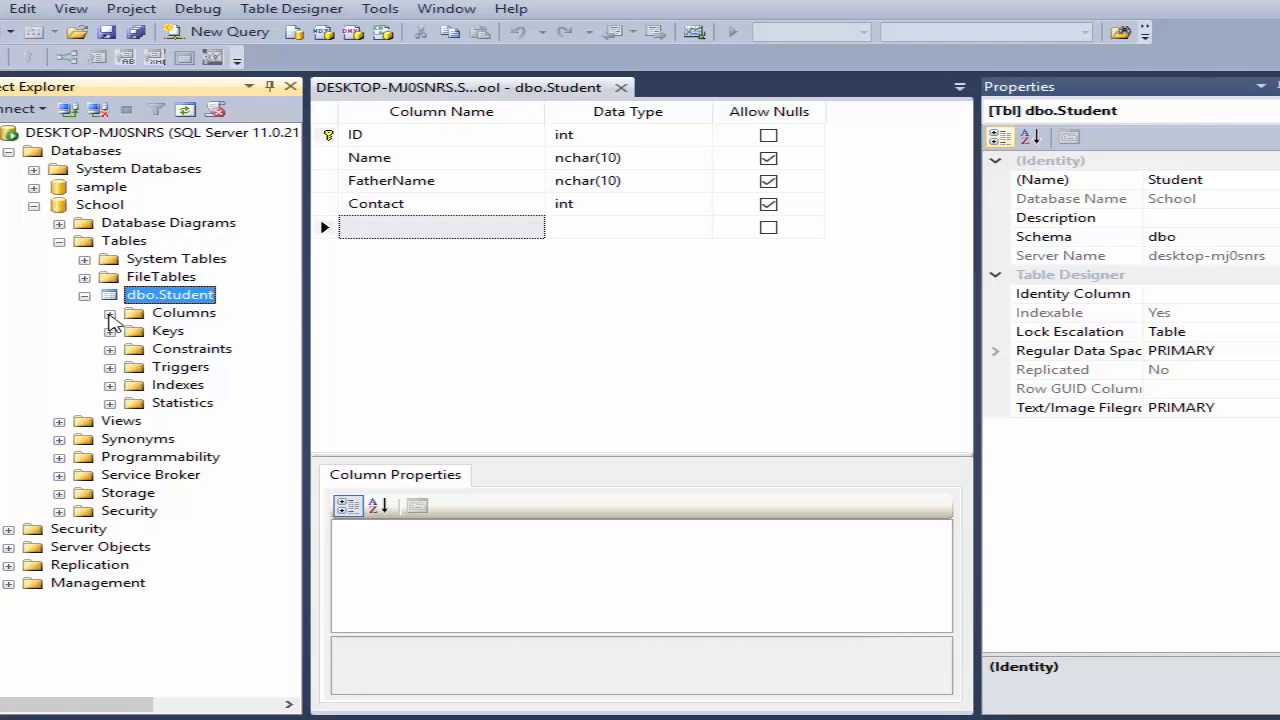
left_click(110, 313)
left_click_drag(128, 712, 184, 704)
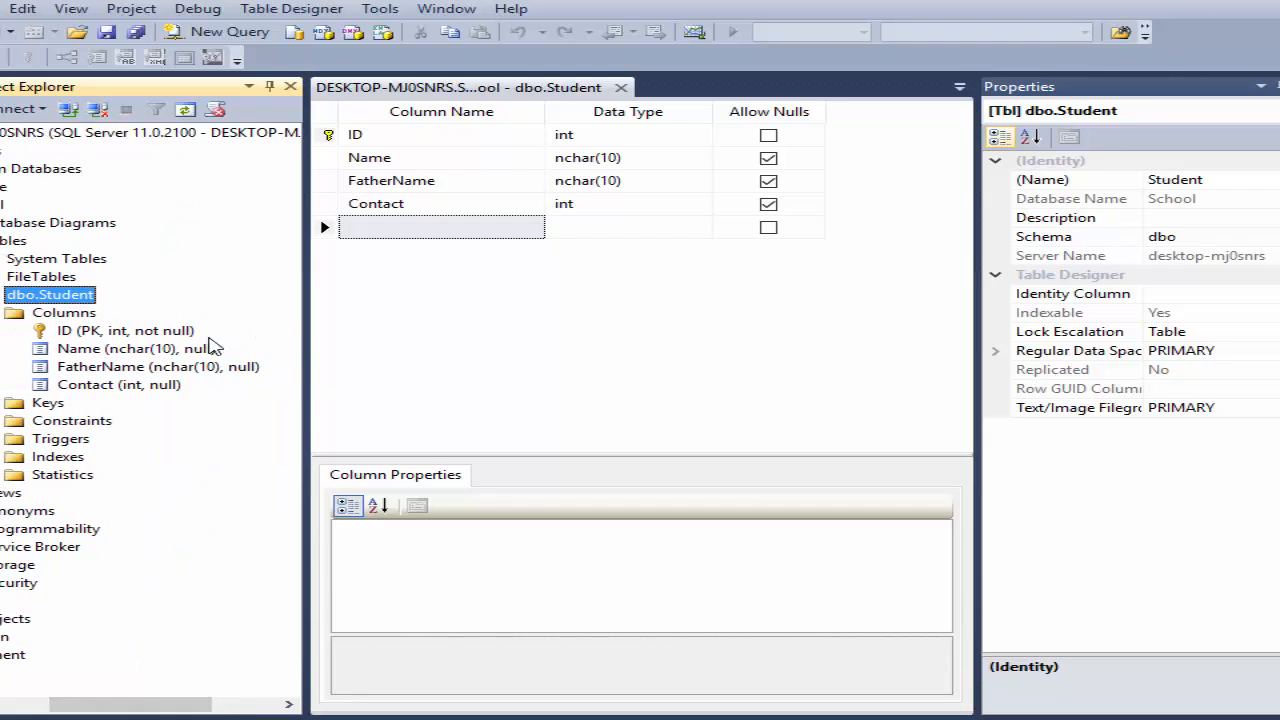